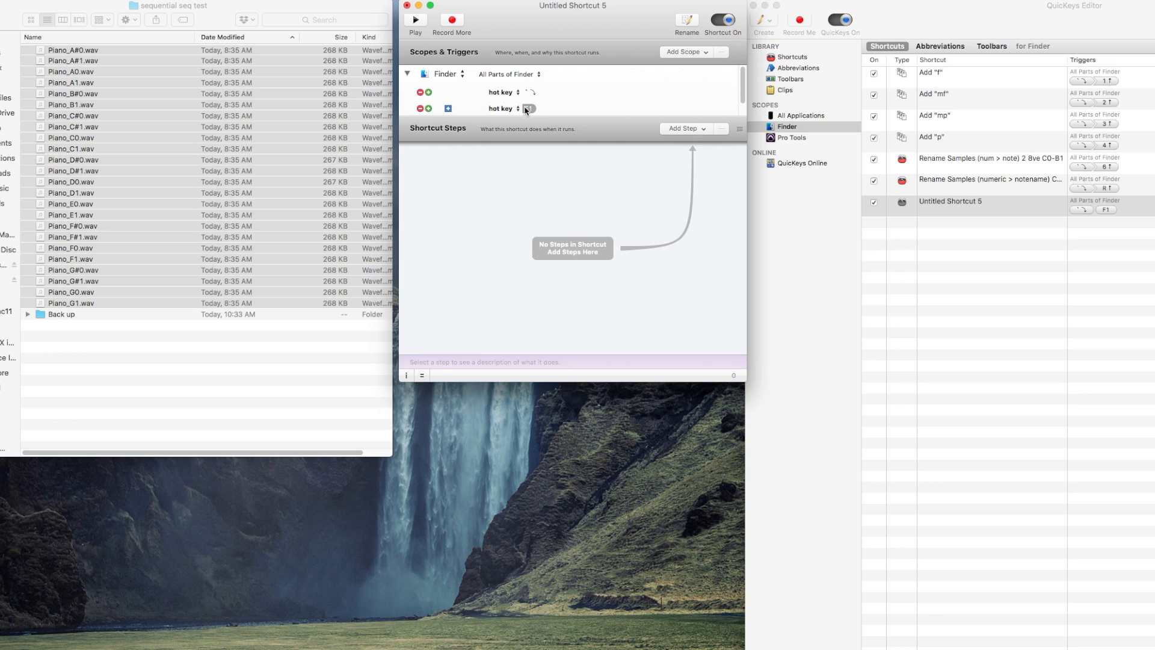
Set the second Finder hot key to 7, triggered when released, and chain it to the first hot key as a sequence
{"action": "key", "text": "7"}
{"action": "left_click", "coordinate": [562, 167]}
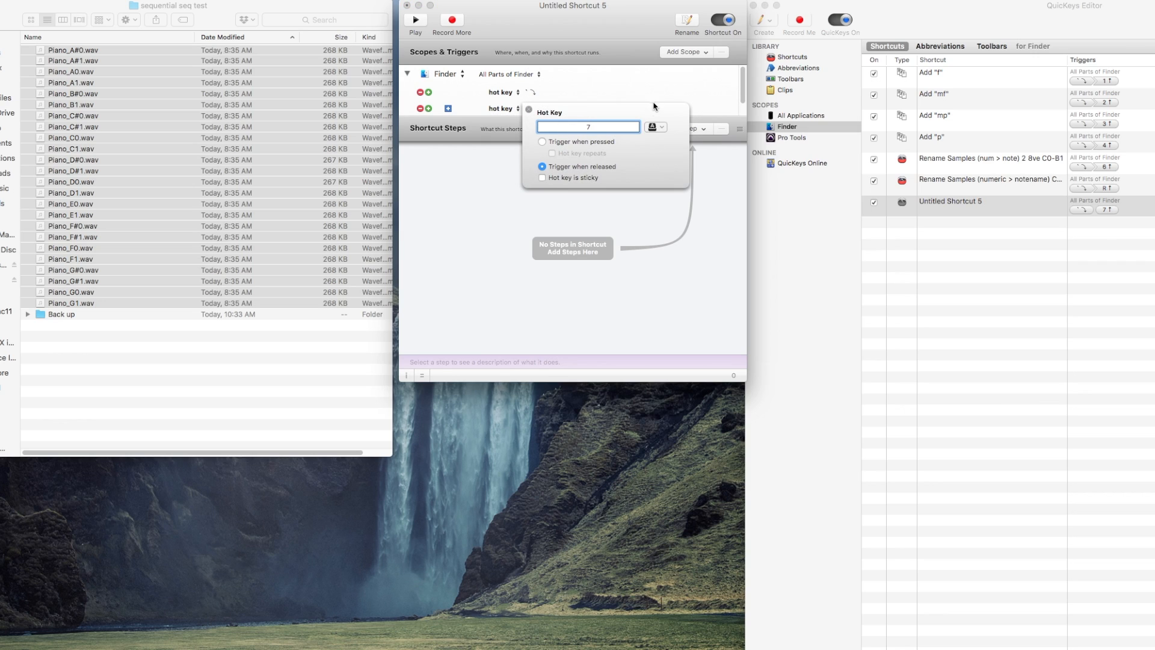
{"action": "left_click", "coordinate": [668, 86]}
{"action": "left_click", "coordinate": [449, 108]}
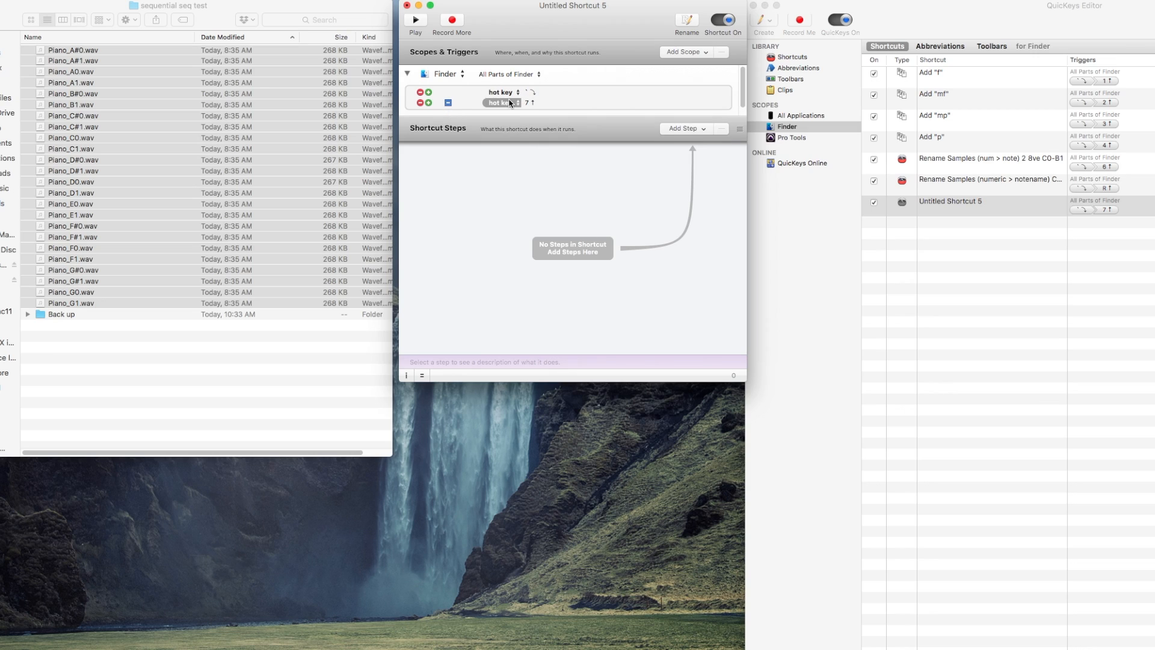
Rename the untitled shortcut as "Add suffix NR"
{"action": "left_click", "coordinate": [692, 21]}
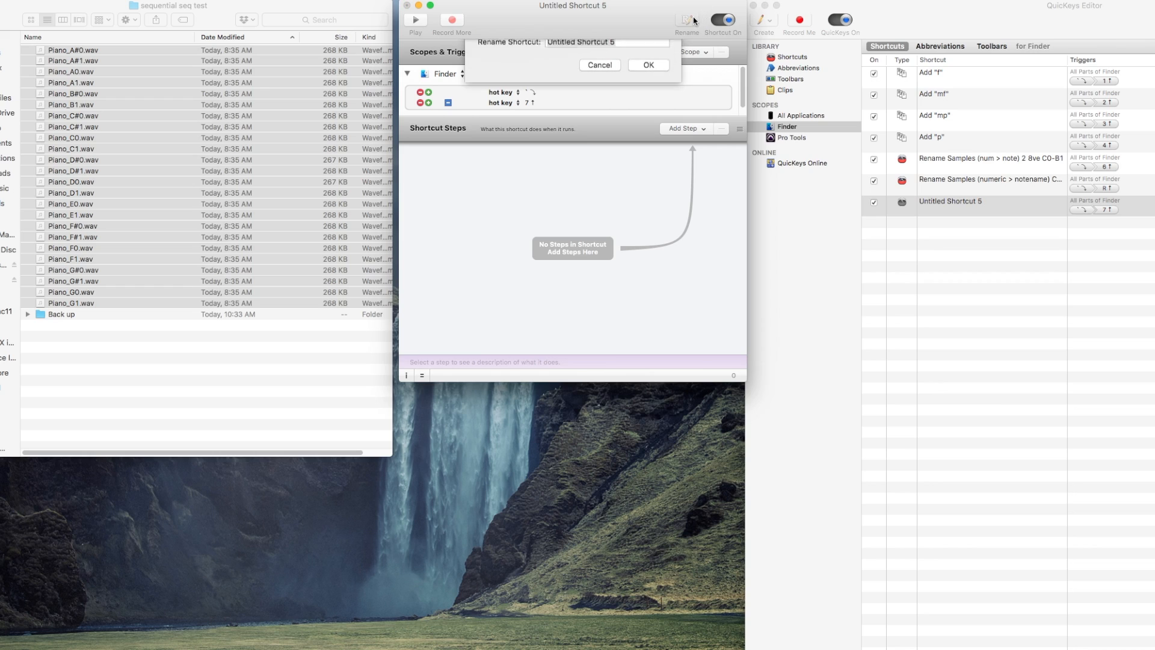
{"action": "type", "text": "Add suffix NR"}
{"action": "key", "text": "Return"}
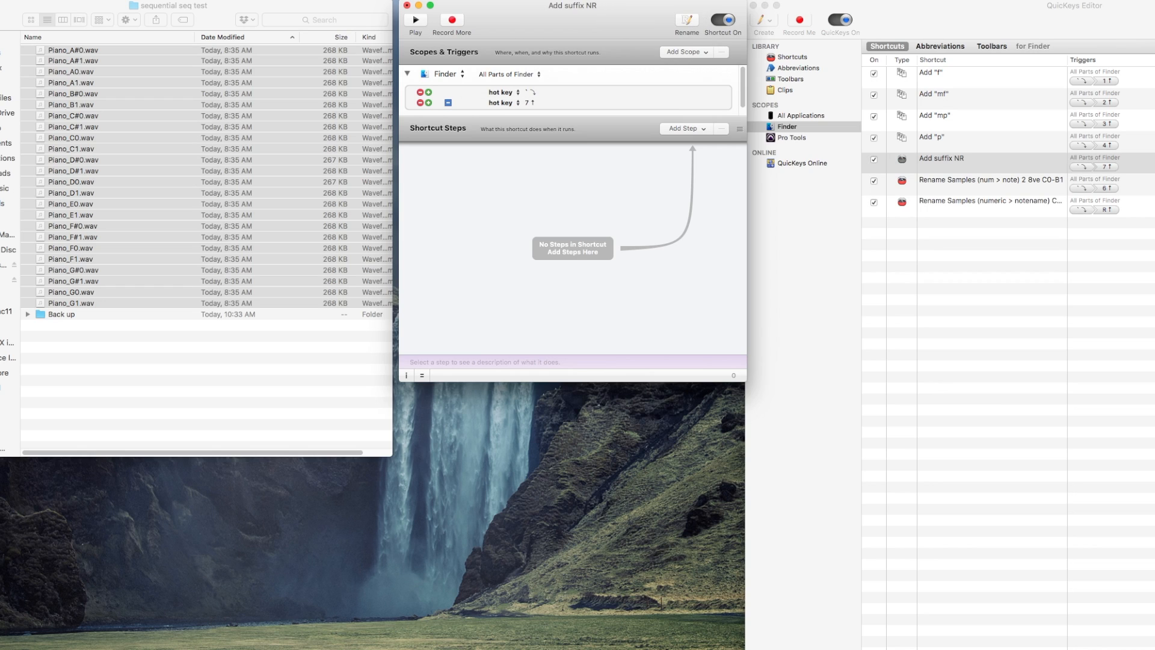
Add a Rename Files step to the shortcut that appends the suffix text "NR" to filenames
{"action": "left_click", "coordinate": [708, 130]}
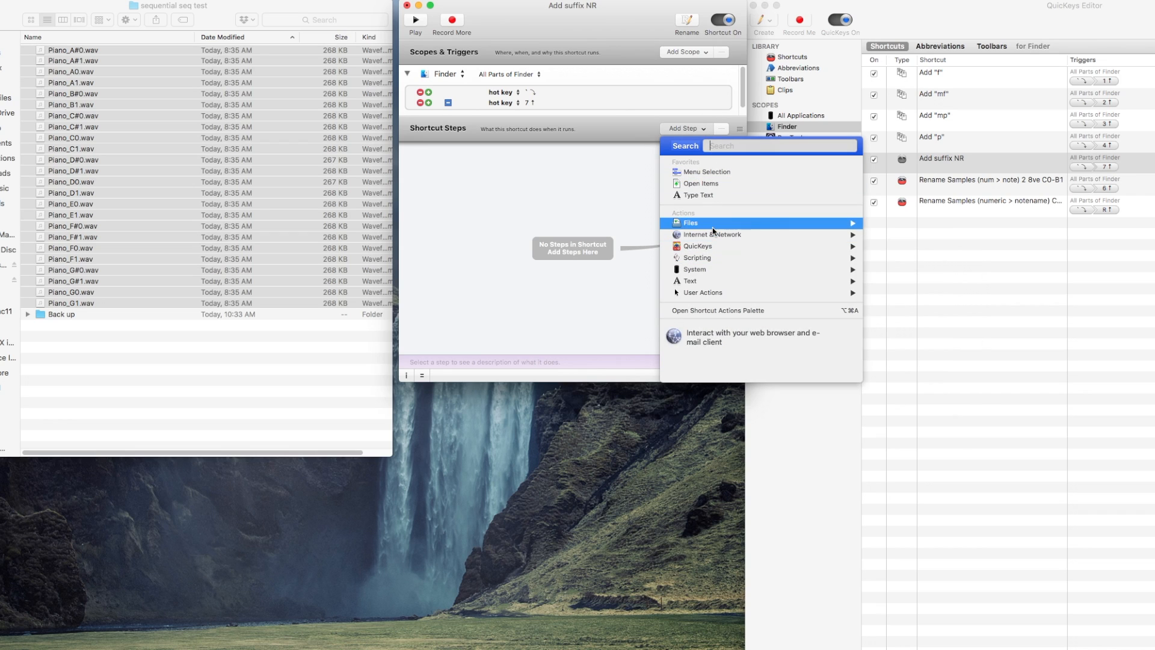
{"action": "mouse_move", "coordinate": [841, 222]}
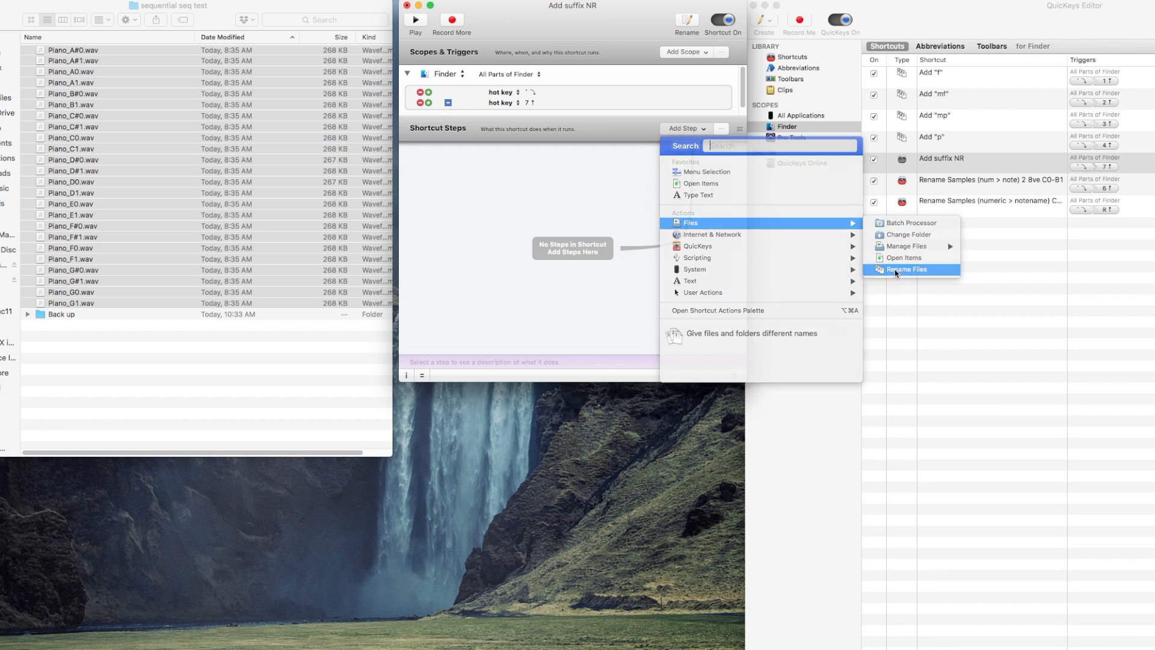
{"action": "left_click", "coordinate": [897, 271]}
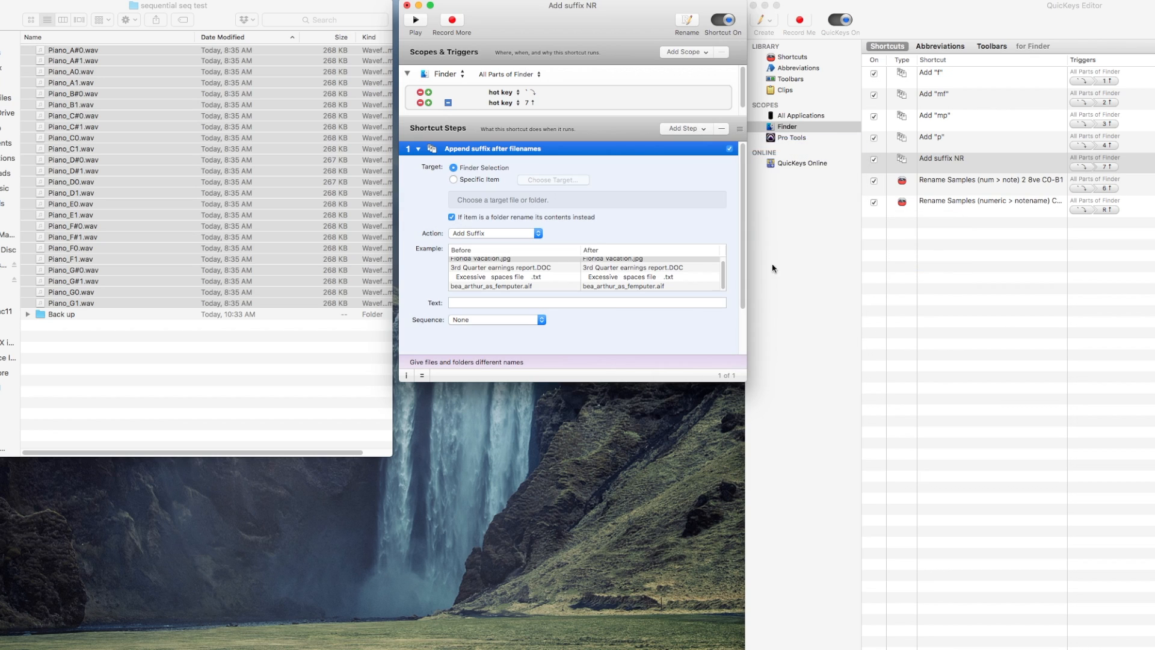
{"action": "left_click", "coordinate": [489, 302]}
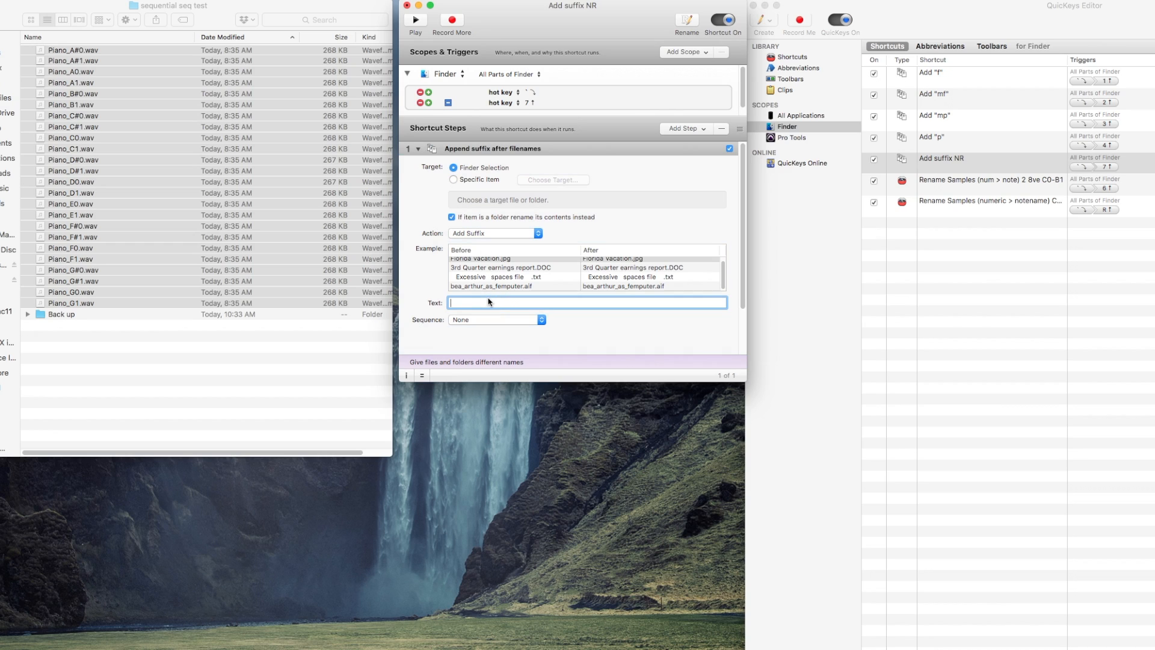
{"action": "type", "text": "NR"}
Add another Finder scope to the shortcut and set its hot key to the grave accent
{"action": "left_click", "coordinate": [692, 53]}
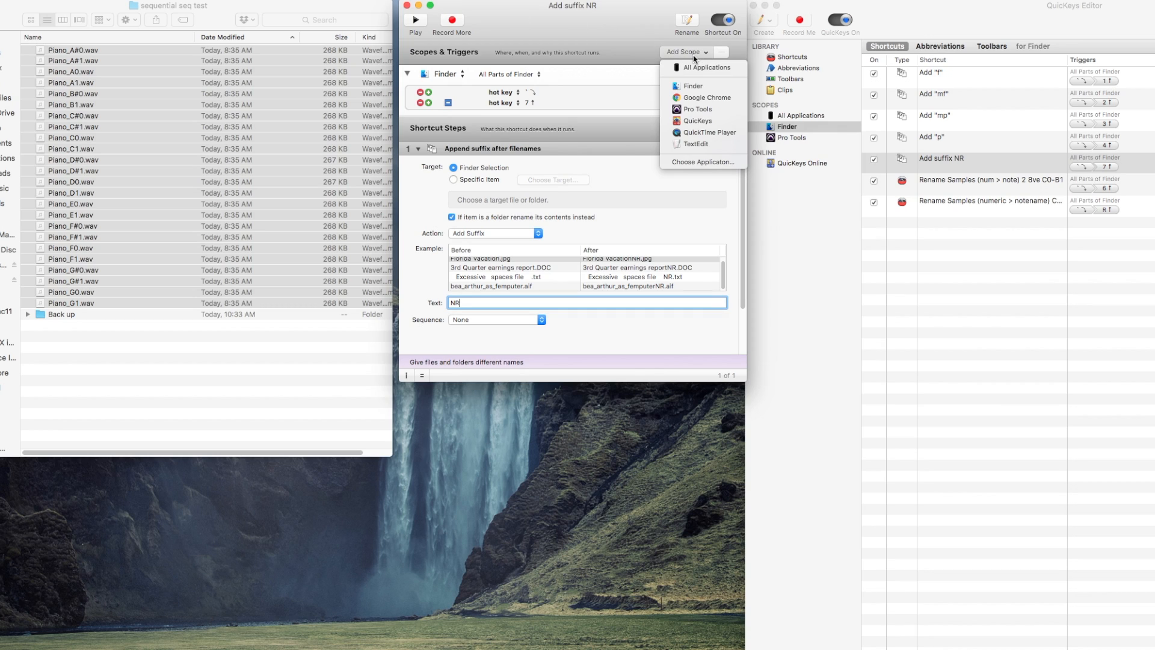
{"action": "left_click", "coordinate": [695, 86]}
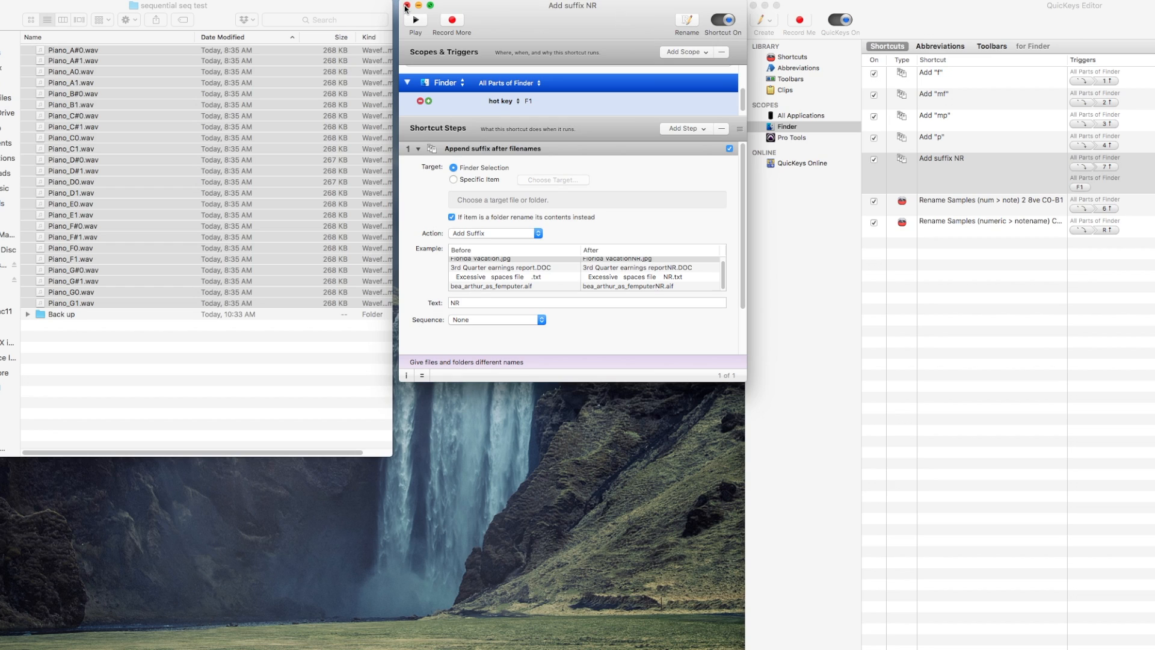
{"action": "scroll", "coordinate": [501, 88], "scroll_direction": "down", "scroll_amount": 1}
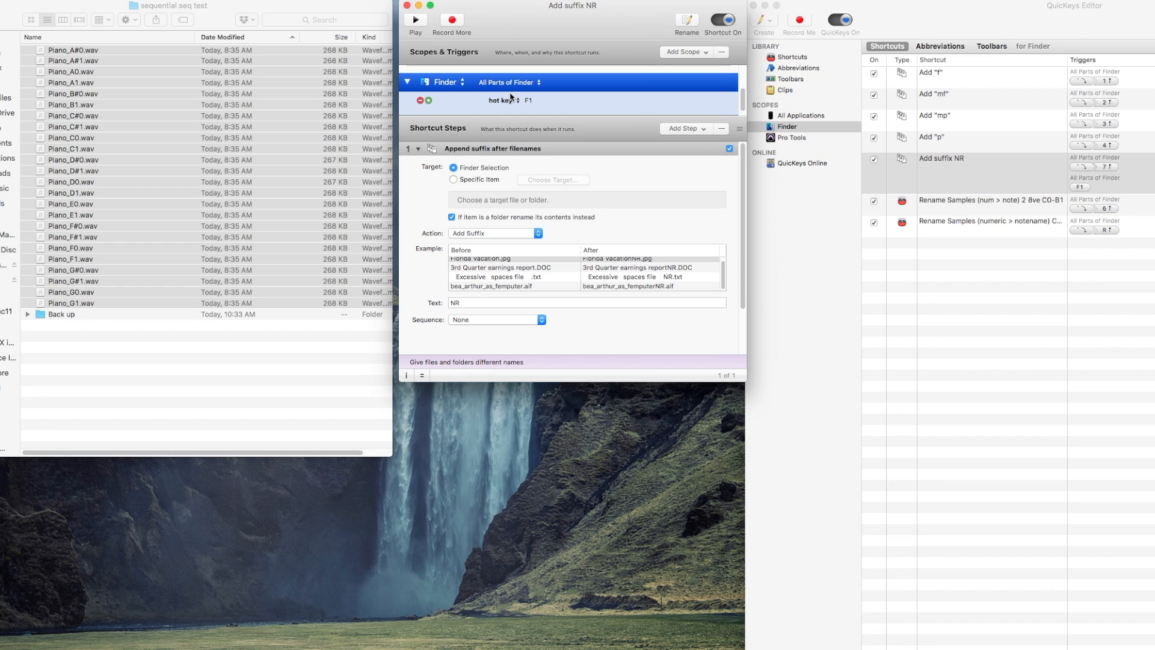
{"action": "left_click", "coordinate": [533, 95]}
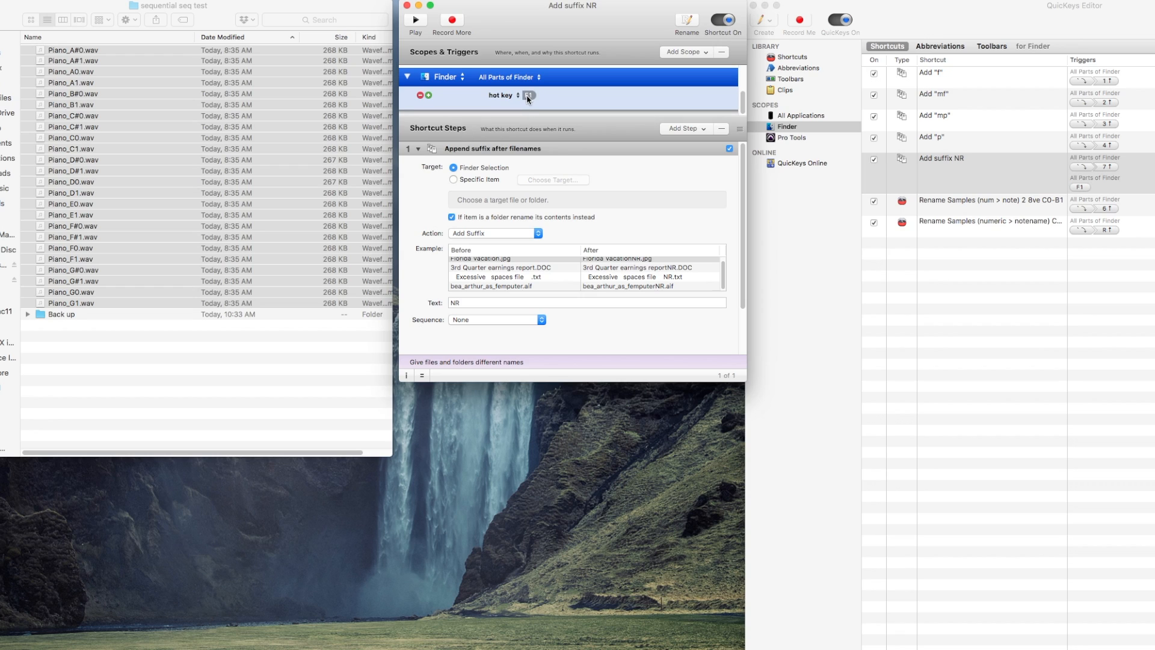
{"action": "left_click", "coordinate": [528, 95]}
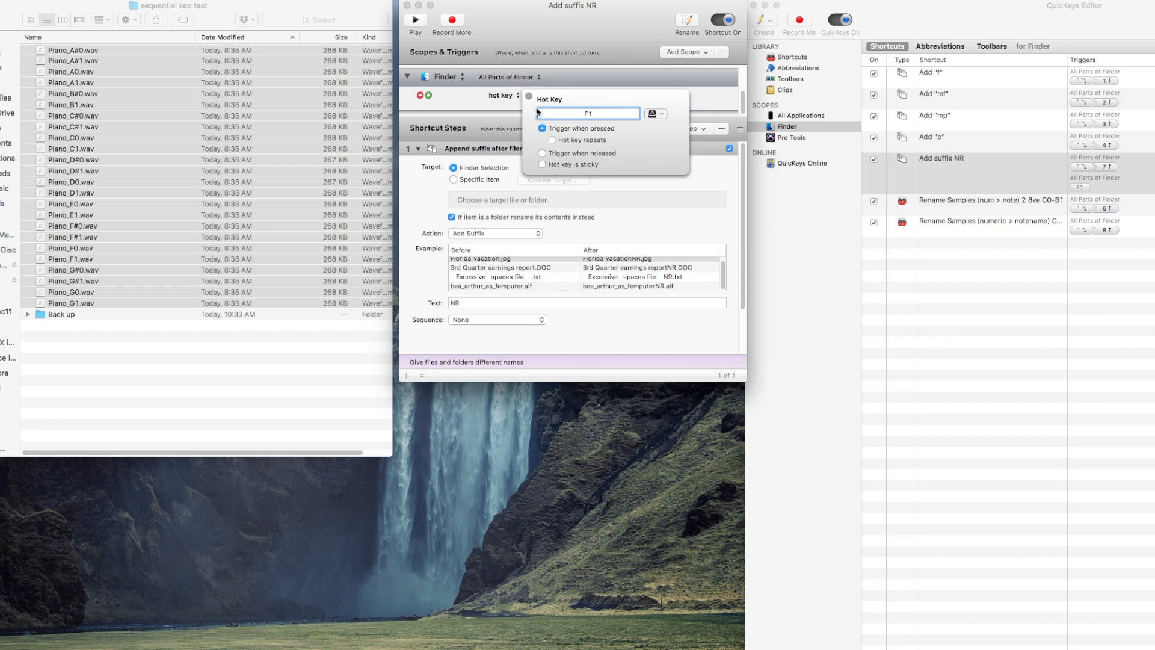
{"action": "key", "text": "grave"}
{"action": "left_click", "coordinate": [497, 108]}
Add a hot key 7, triggered when released, to the new scope, chain it to the grave hot key and close the shortcut
{"action": "left_click", "coordinate": [429, 95]}
{"action": "left_click", "coordinate": [530, 111]}
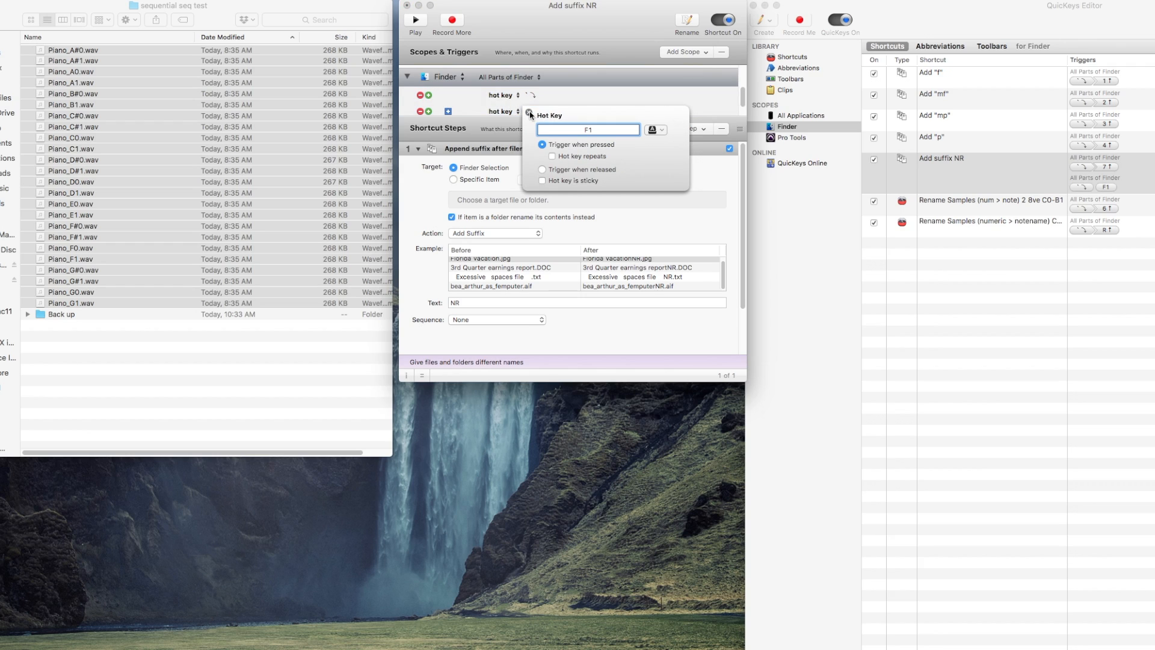
{"action": "key", "text": "7"}
{"action": "left_click", "coordinate": [544, 170]}
{"action": "left_click", "coordinate": [715, 108]}
{"action": "left_click", "coordinate": [448, 112]}
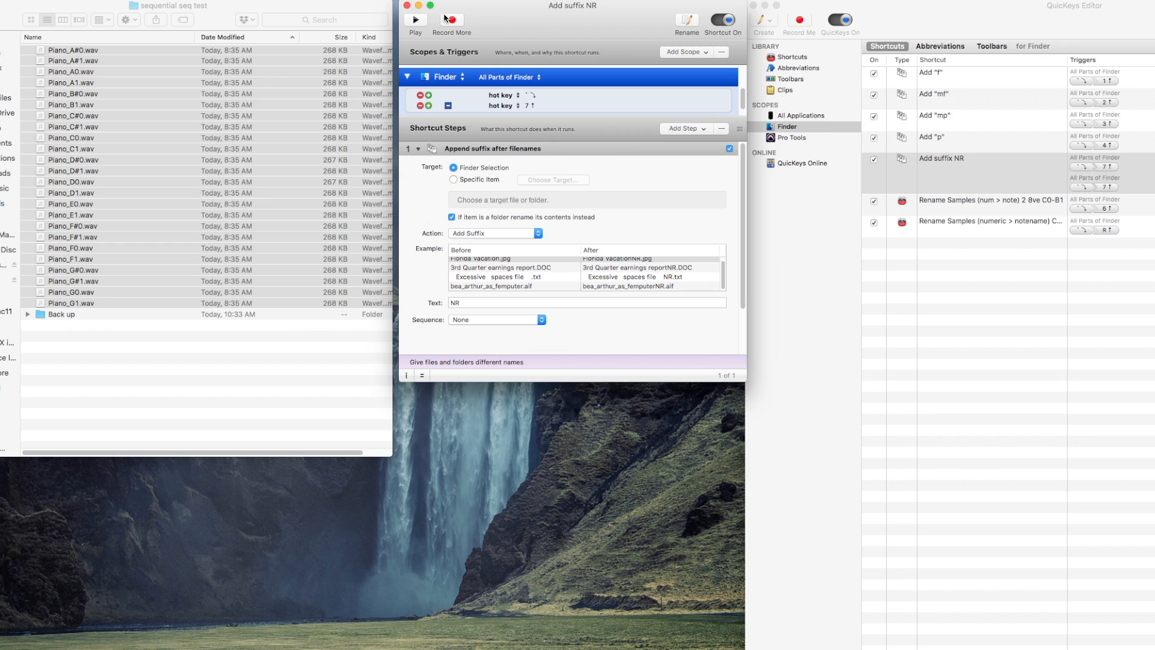
{"action": "left_click", "coordinate": [407, 8]}
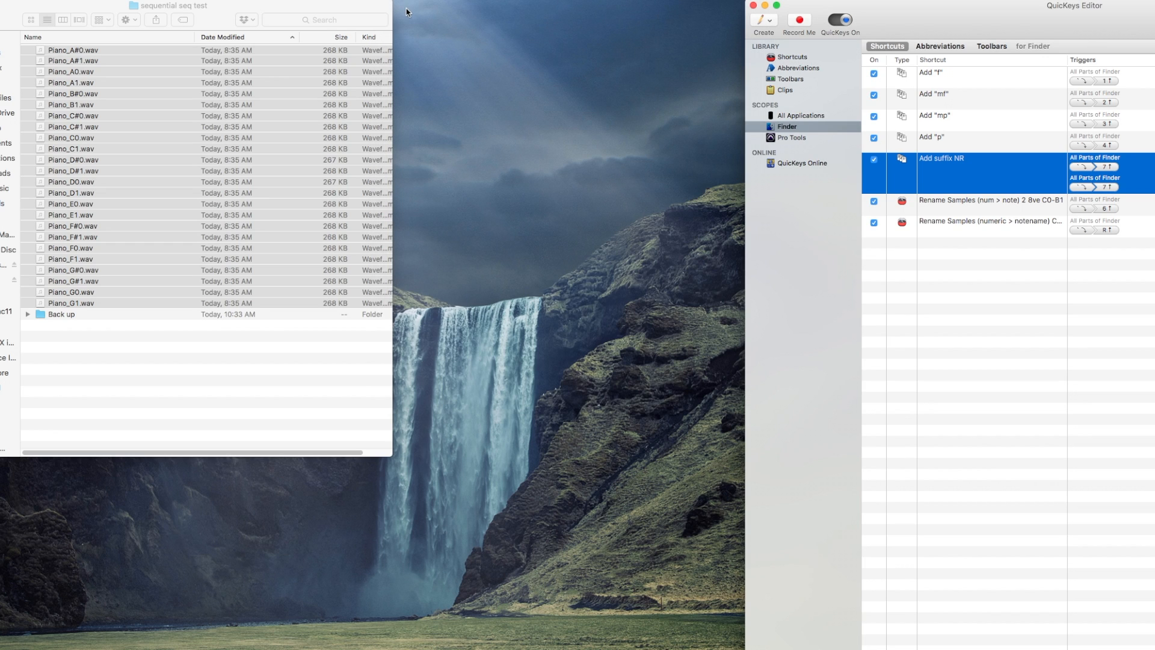
Run the "Add suffix NR" shortcut on the selected piano WAV files in the sequential seq test folder
{"action": "left_click", "coordinate": [129, 114]}
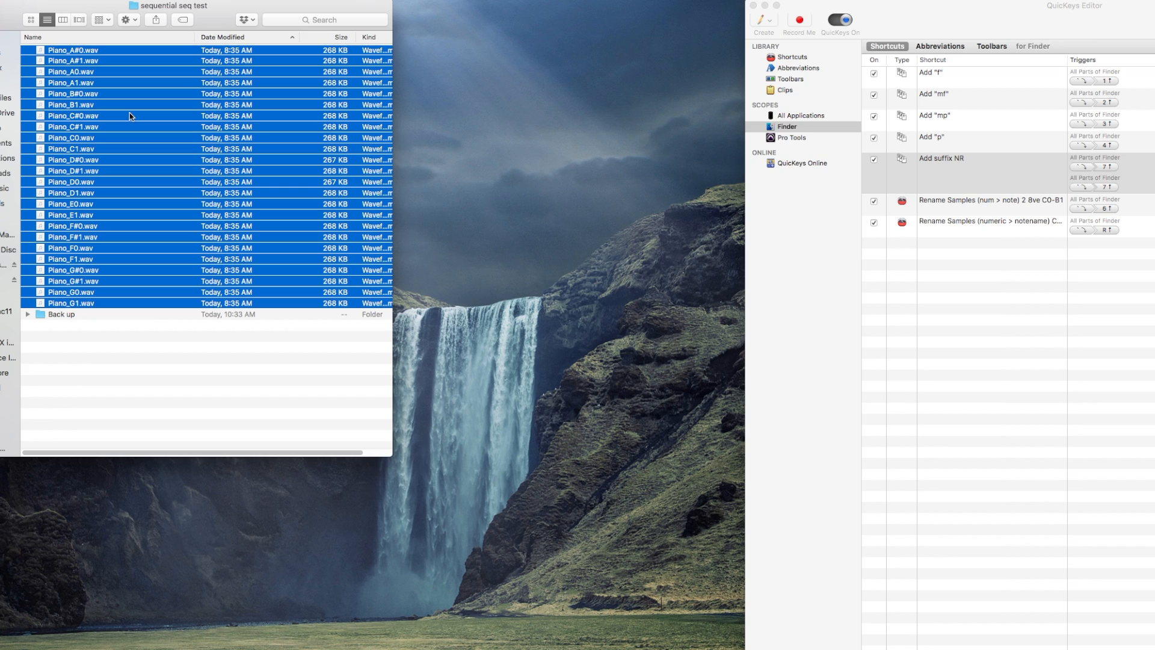
{"action": "key", "text": "grave"}
{"action": "key", "text": "7"}
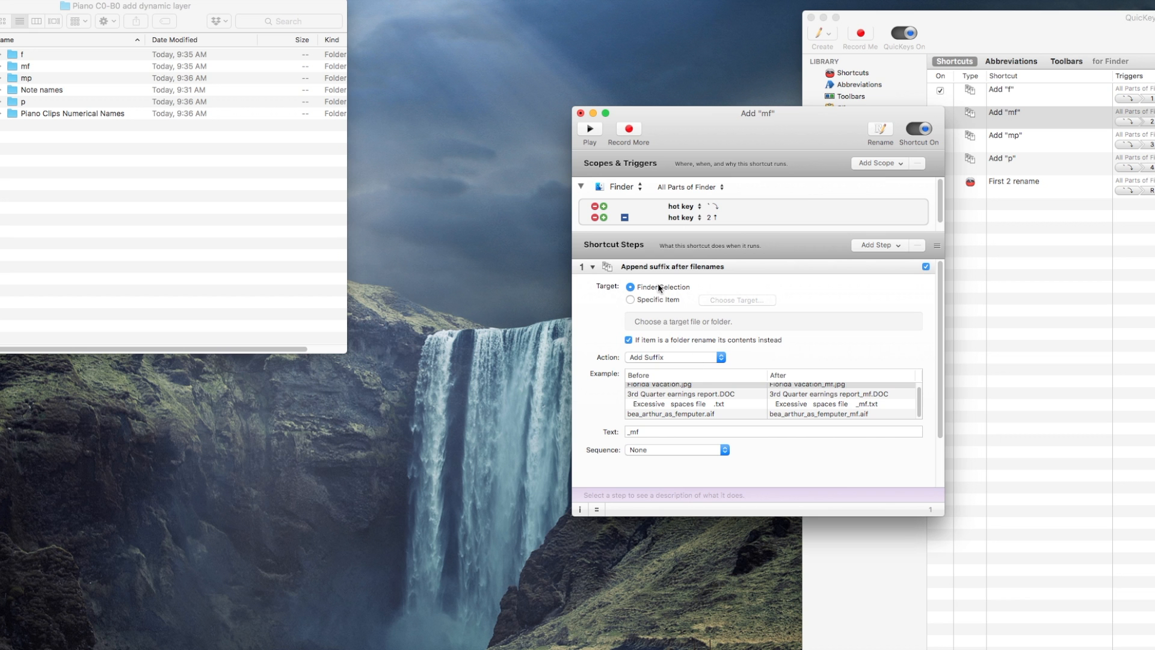
Examine the action choices and suffix text of the Add "mf" shortcut, and close its editor
{"action": "left_click", "coordinate": [669, 359]}
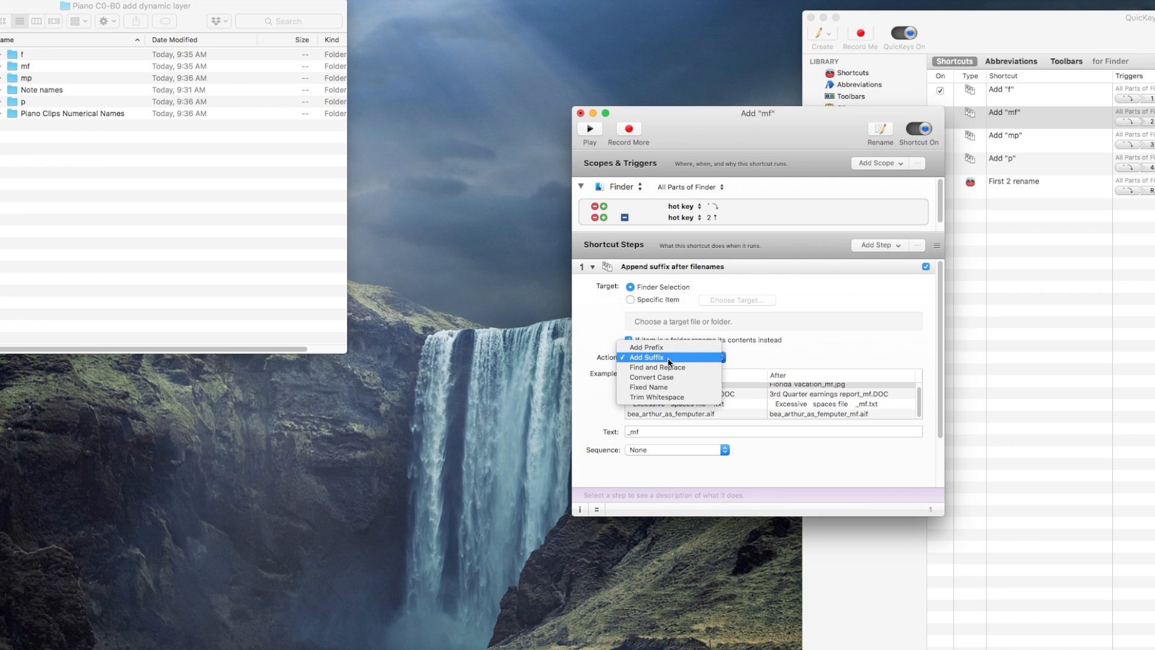
{"action": "left_click", "coordinate": [755, 359]}
{"action": "left_click", "coordinate": [662, 435]}
{"action": "left_click", "coordinate": [609, 433]}
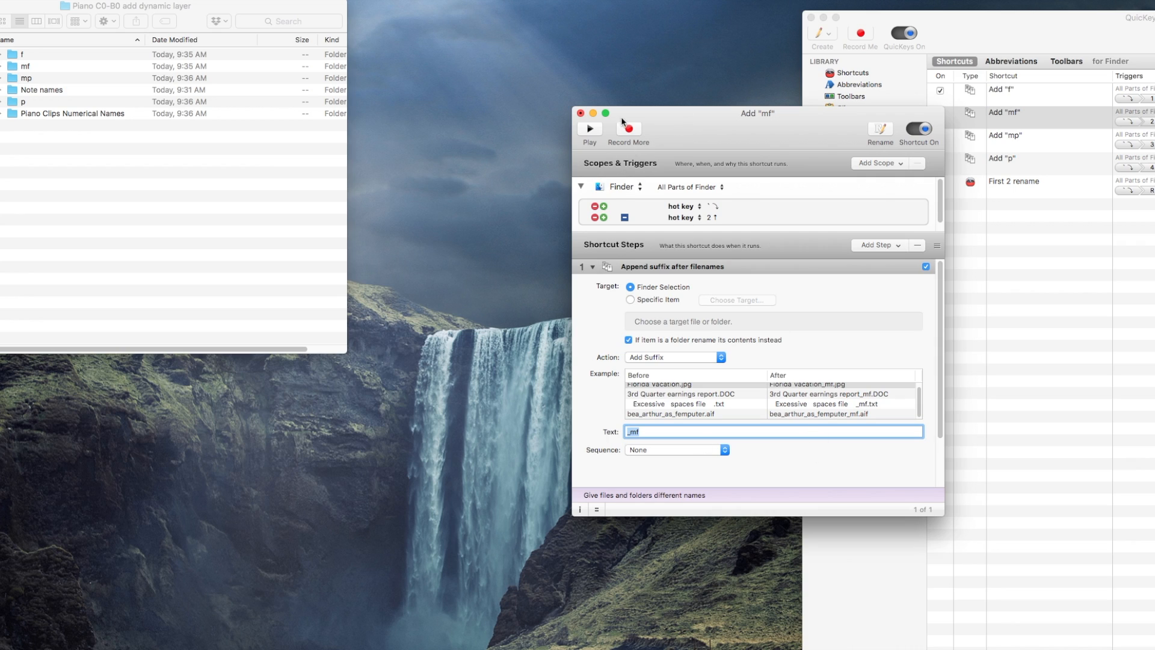
{"action": "left_click", "coordinate": [580, 113]}
{"action": "left_click", "coordinate": [860, 213]}
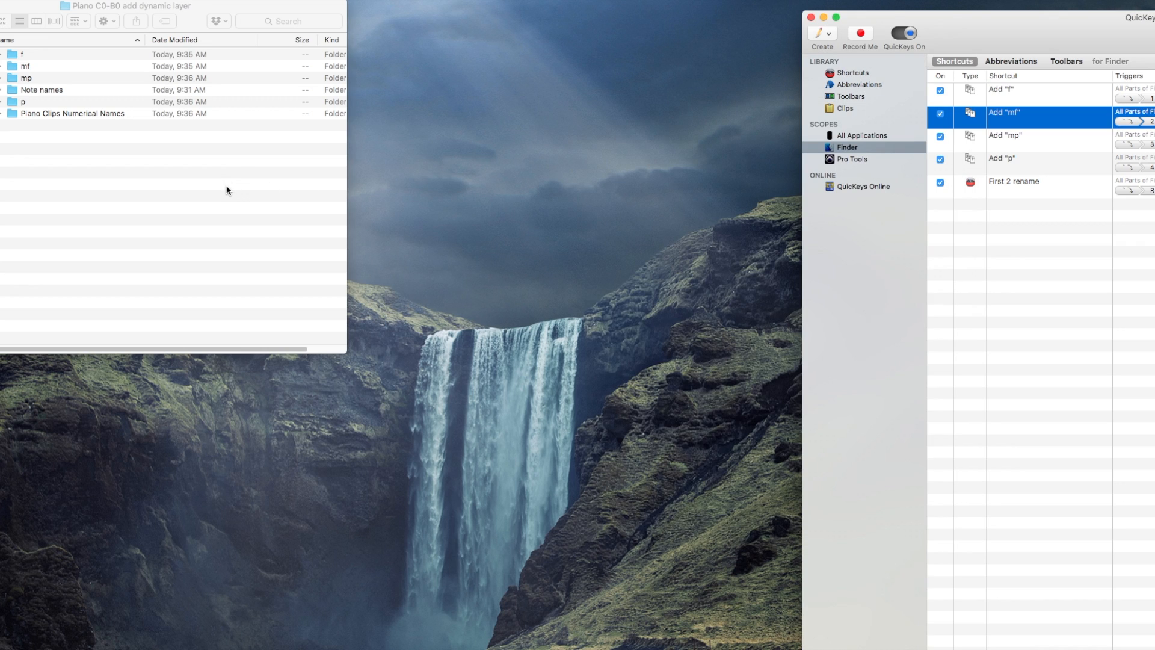
Append "_mf" to all WAV files in the mf folder with the Add "mf" shortcut
{"action": "left_click", "coordinate": [48, 66]}
{"action": "double_click", "coordinate": [47, 66]}
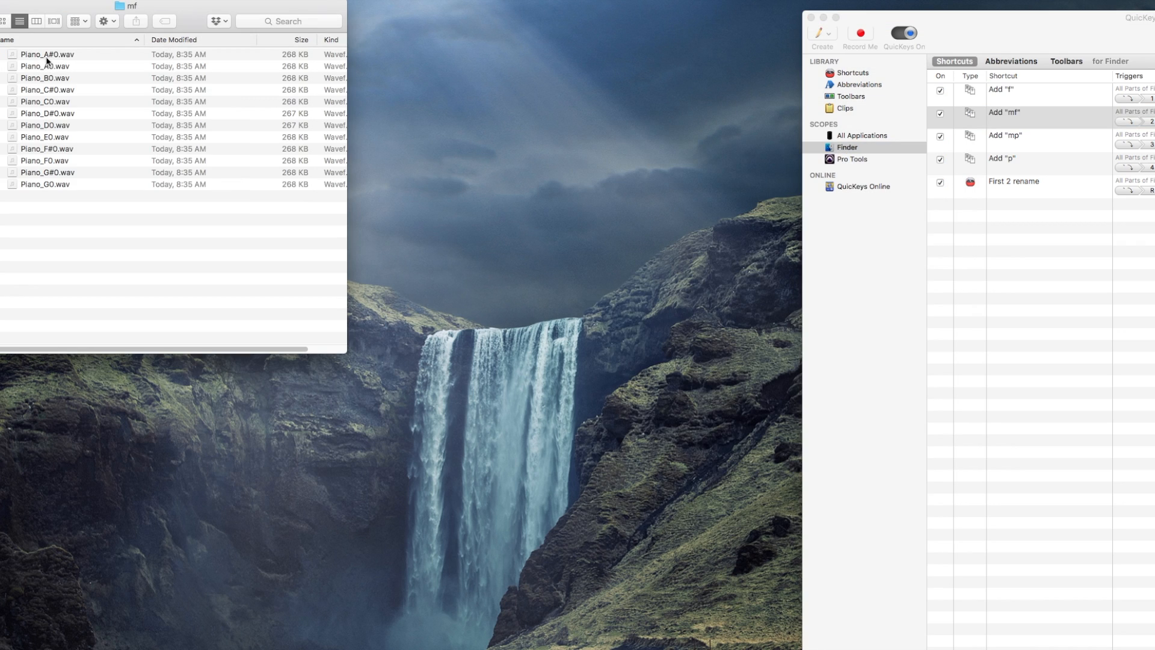
{"action": "left_click", "coordinate": [46, 55]}
{"action": "left_click", "coordinate": [40, 187], "text": "shift"}
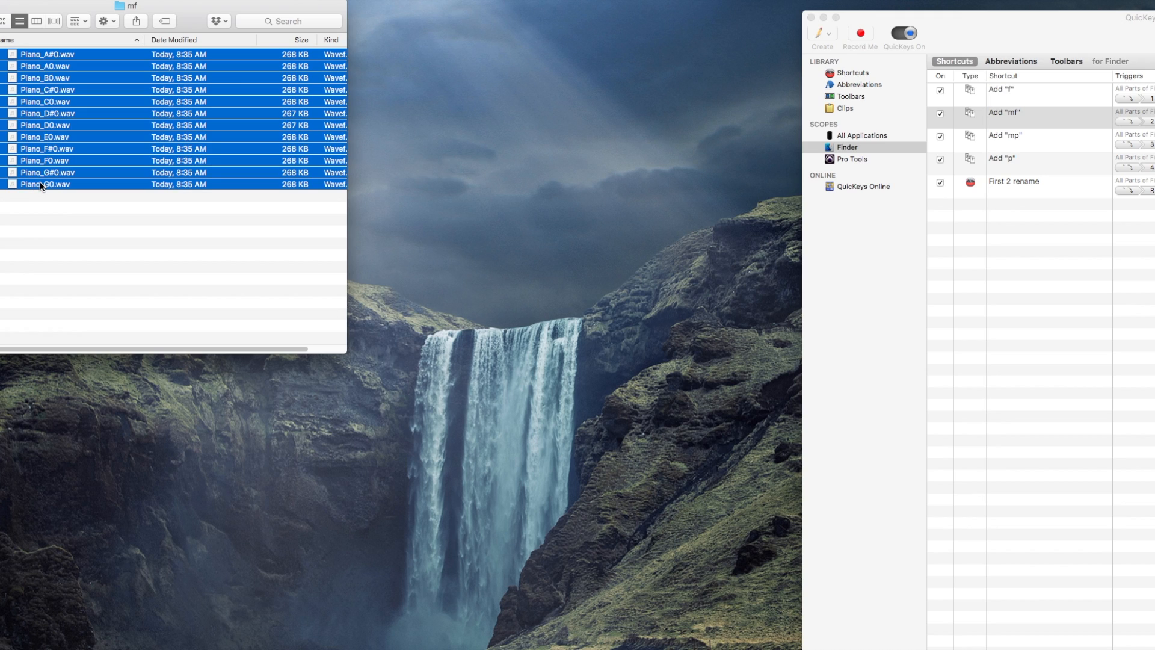
{"action": "key", "text": "ctrl+2"}
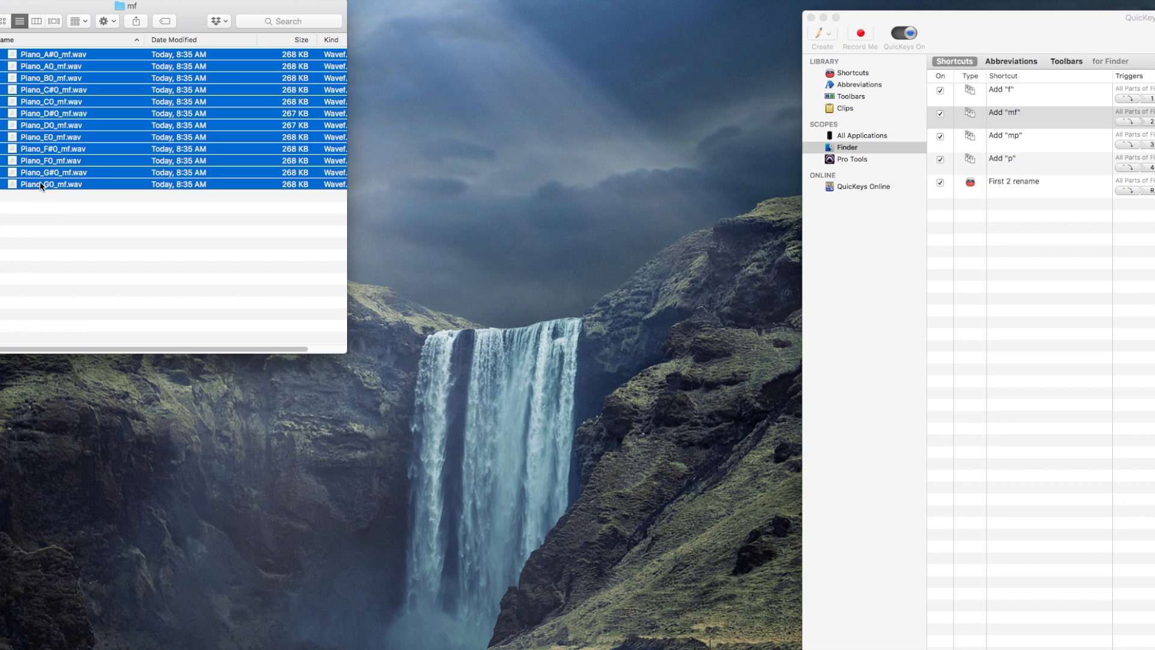
{"action": "left_click", "coordinate": [91, 251]}
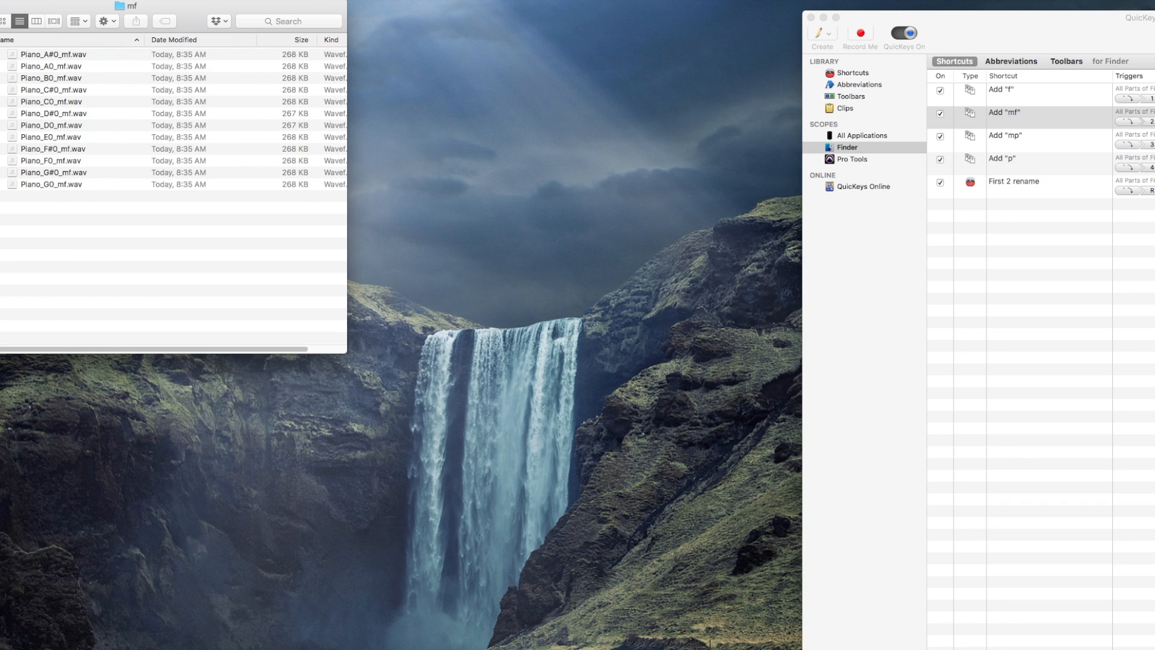
Append "_mp" to all WAV files in the mp folder with the Add "mp" shortcut
{"action": "key", "text": "super+Up"}
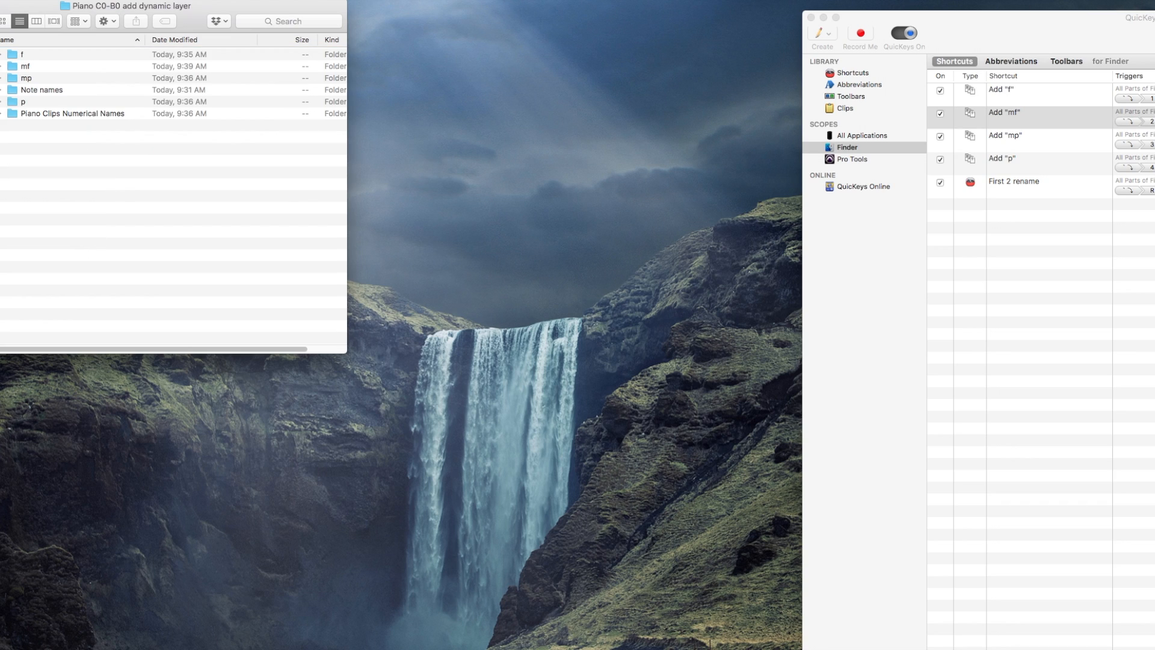
{"action": "double_click", "coordinate": [33, 78]}
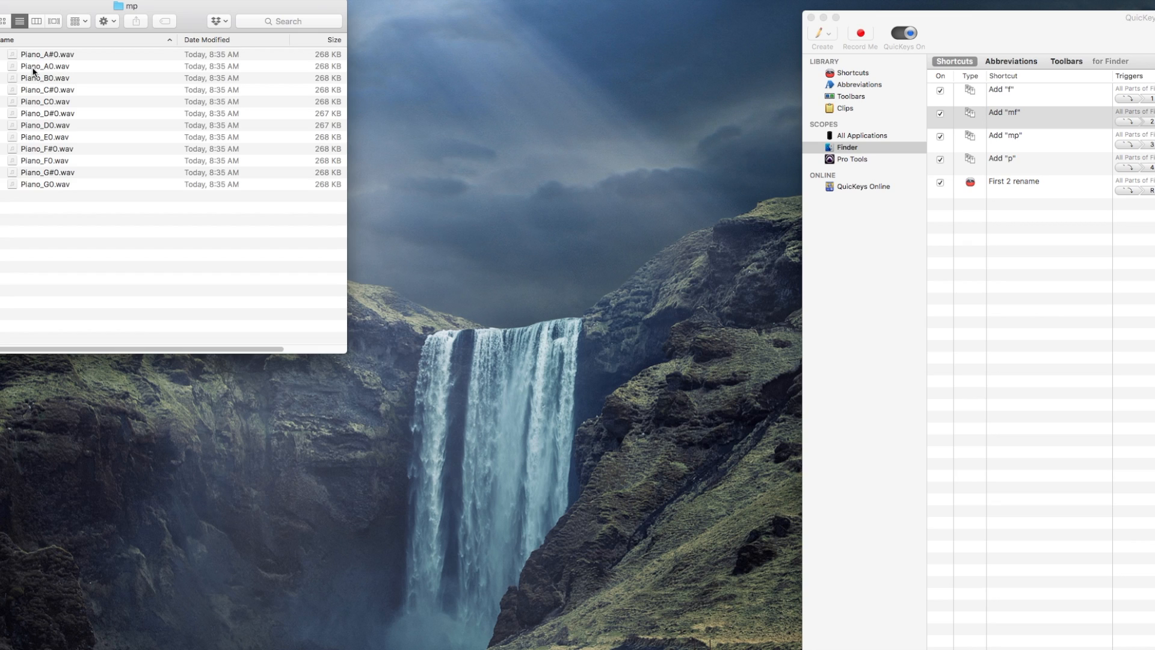
{"action": "key", "text": "super+a"}
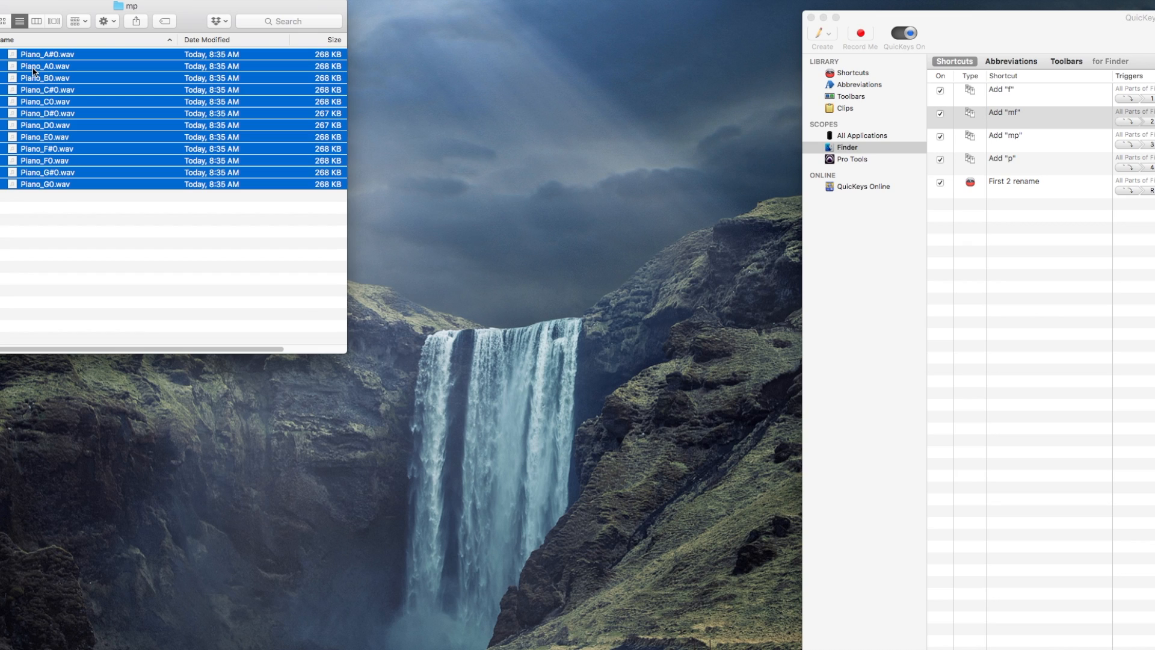
{"action": "key", "text": "ctrl+3"}
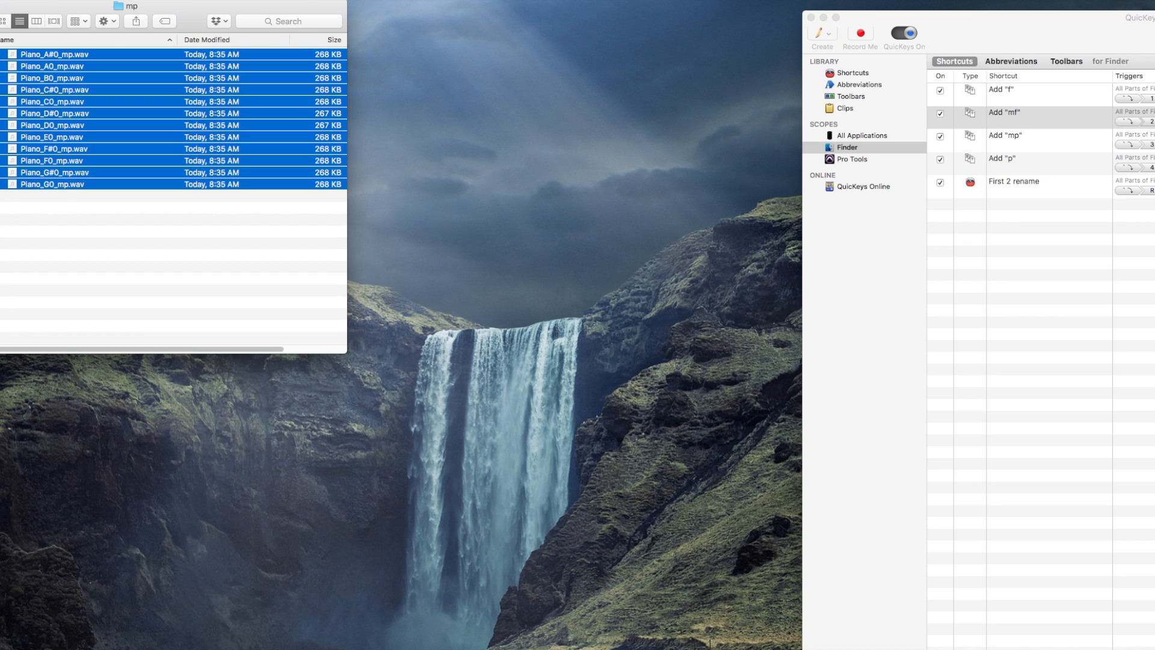
Run the Add "p" shortcut on all files in the p folder
{"action": "key", "text": "super+Up"}
{"action": "left_click", "coordinate": [23, 100]}
{"action": "key", "text": "super+Down"}
{"action": "key", "text": "super+a"}
{"action": "key", "text": "ctrl+4"}
{"action": "left_click", "coordinate": [95, 241]}
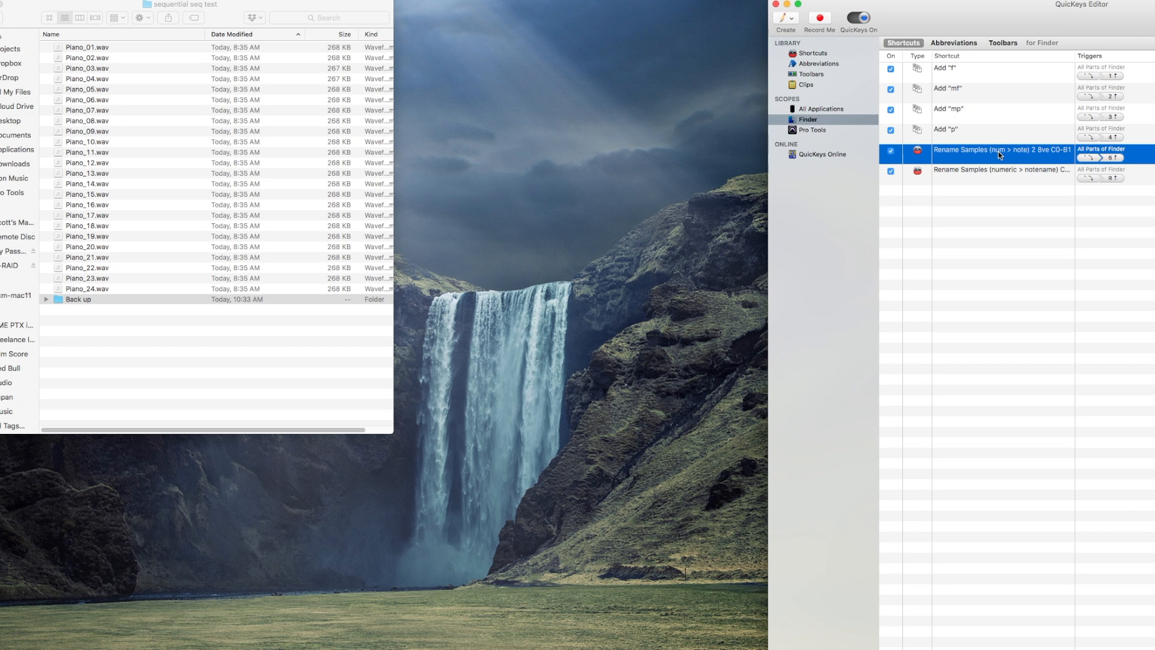
Open the "Rename Samples (num > note) 2 8ve C0-B1" shortcut and examine its hot key settings and find-and-replace steps through the last one
{"action": "double_click", "coordinate": [998, 150]}
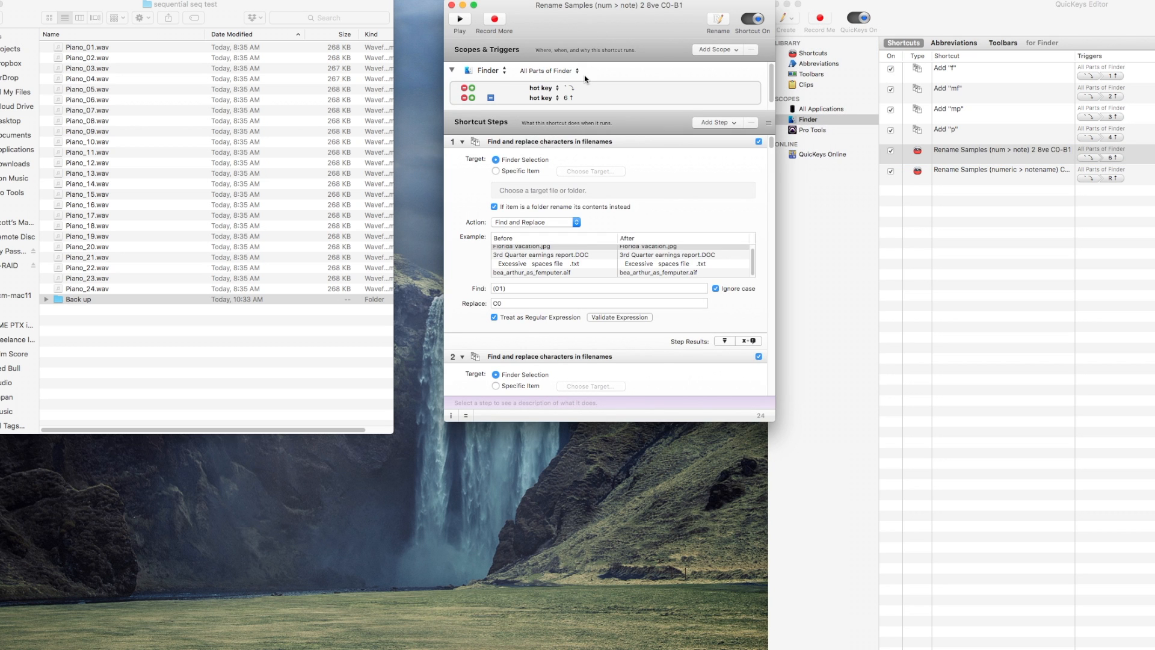
{"action": "left_click", "coordinate": [562, 91]}
{"action": "left_click", "coordinate": [572, 99]}
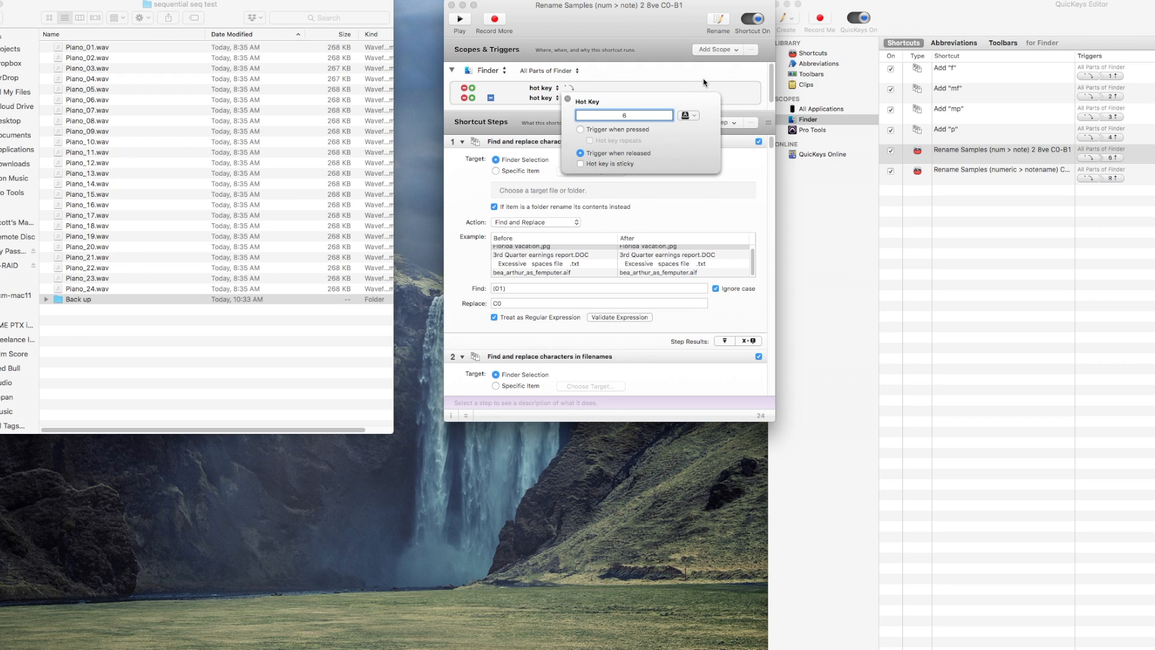
{"action": "left_click", "coordinate": [579, 91]}
{"action": "left_click", "coordinate": [579, 90]}
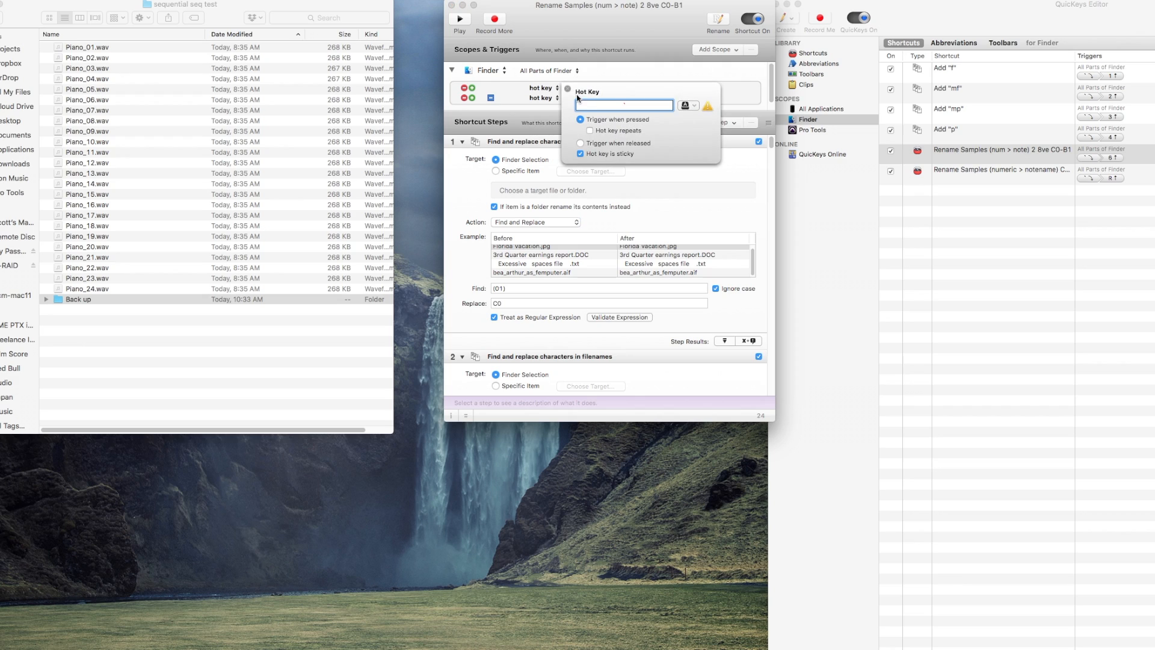
{"action": "left_click", "coordinate": [741, 90]}
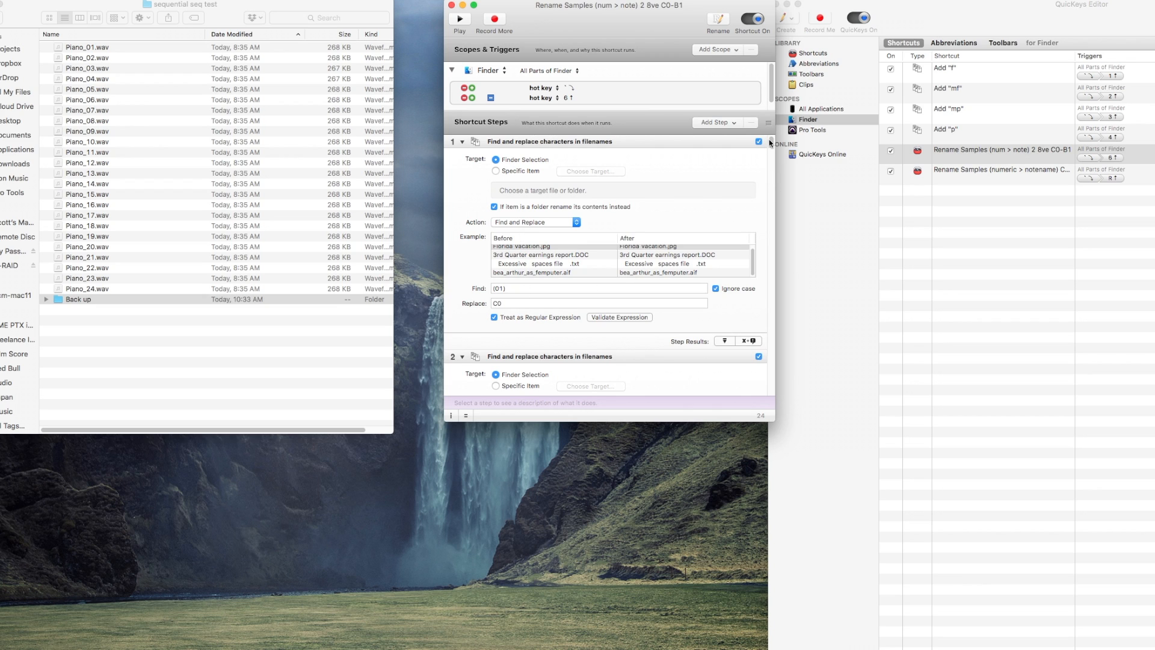
{"action": "left_click_drag", "start_coordinate": [772, 142], "coordinate": [761, 391]}
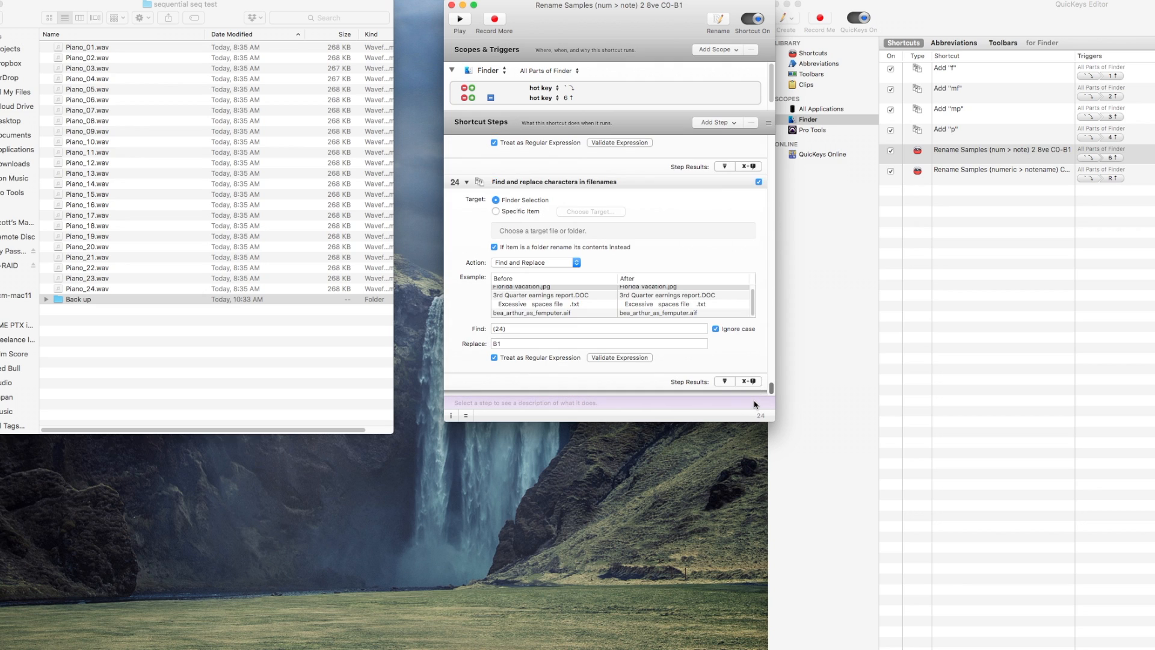
Check the find and replace values of step 24, then close the shortcut's editing window
{"action": "left_click", "coordinate": [572, 331]}
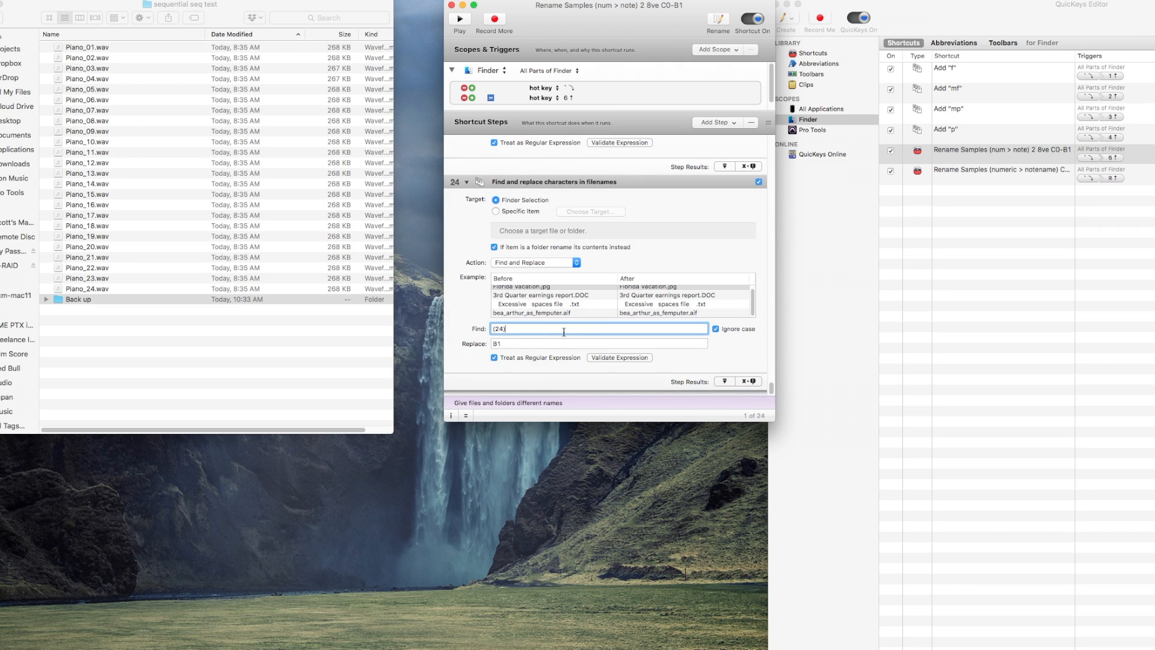
{"action": "left_click", "coordinate": [530, 343]}
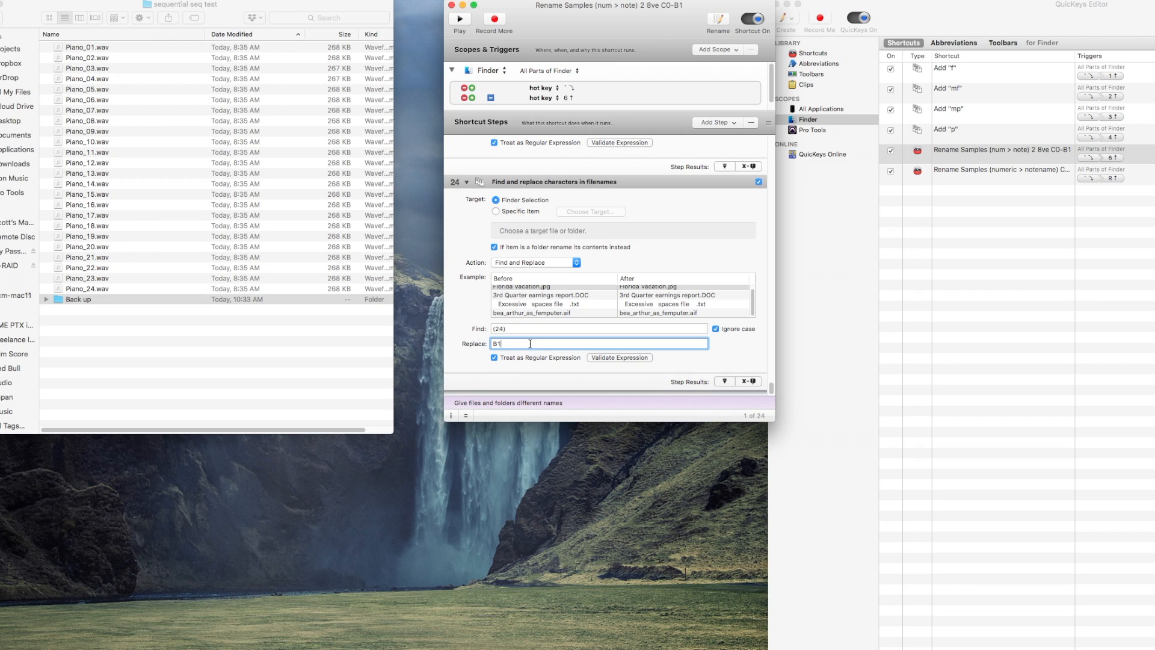
{"action": "left_click", "coordinate": [452, 6]}
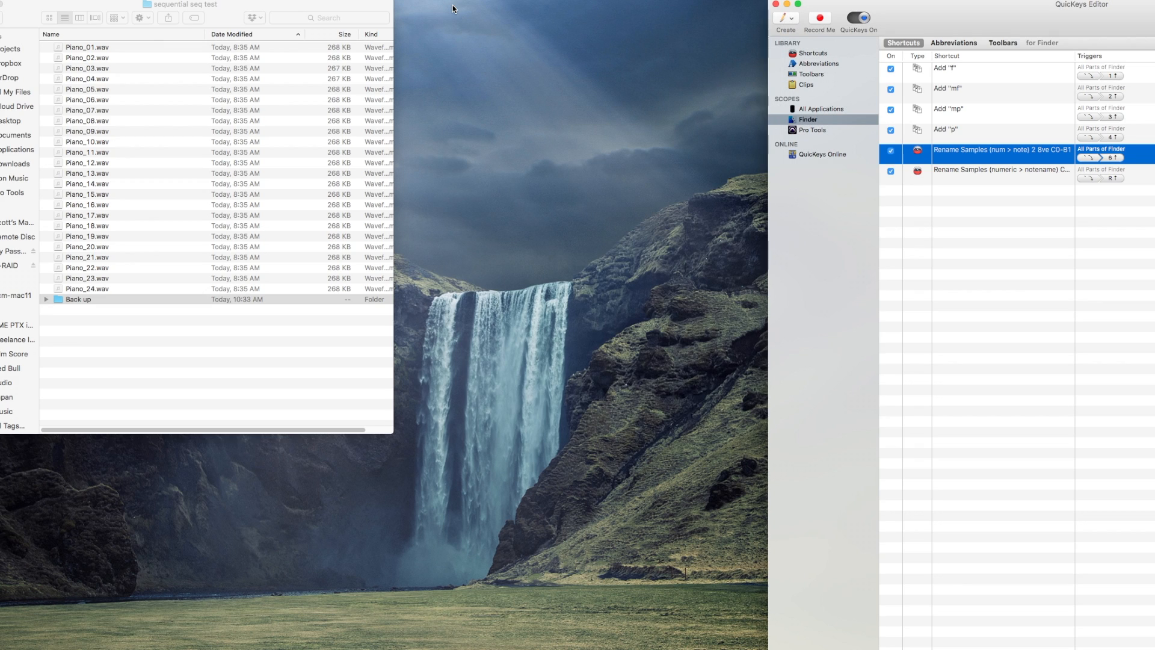
{"action": "left_click", "coordinate": [808, 254]}
Rename Piano_01.wav through Piano_24.wav to note names with the "Rename Samples (num > note) 2 8ve C0-B1" shortcut
{"action": "left_click", "coordinate": [325, 369]}
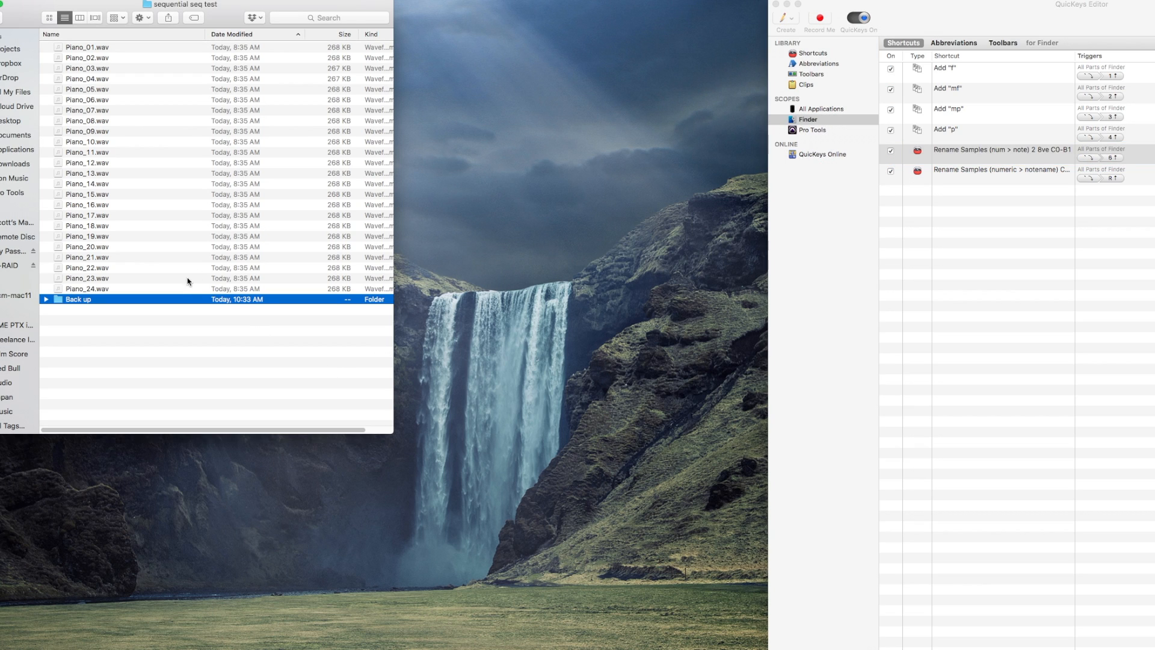
{"action": "left_click", "coordinate": [186, 287]}
{"action": "left_click", "coordinate": [87, 47], "text": "shift"}
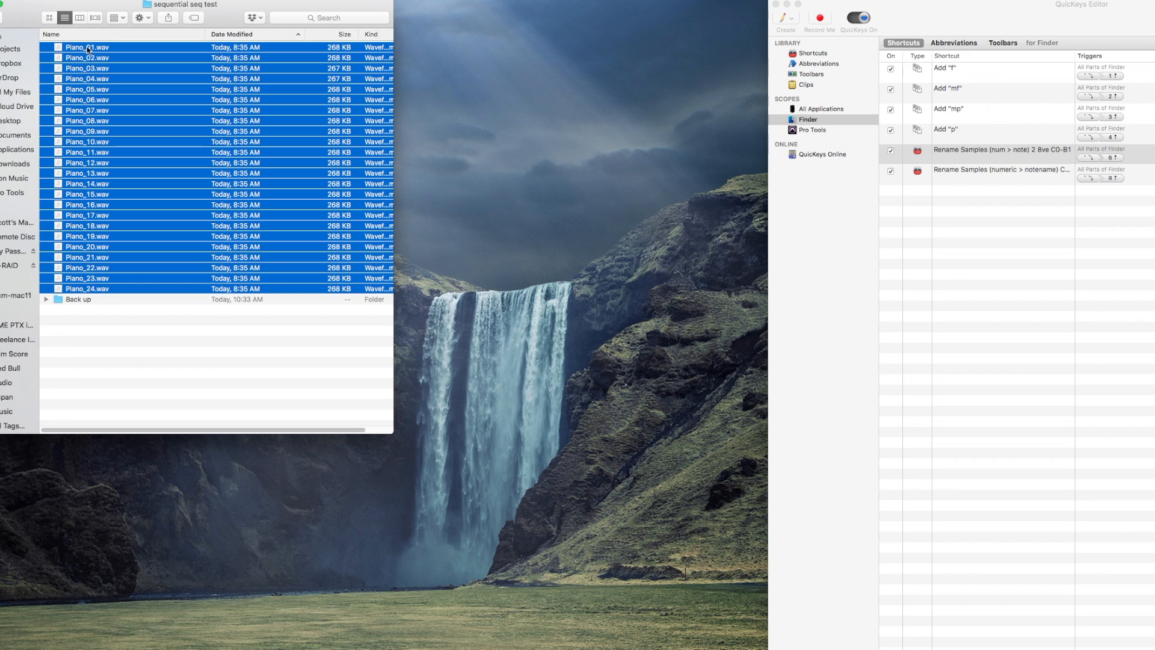
{"action": "key", "text": "grave"}
{"action": "key", "text": "6"}
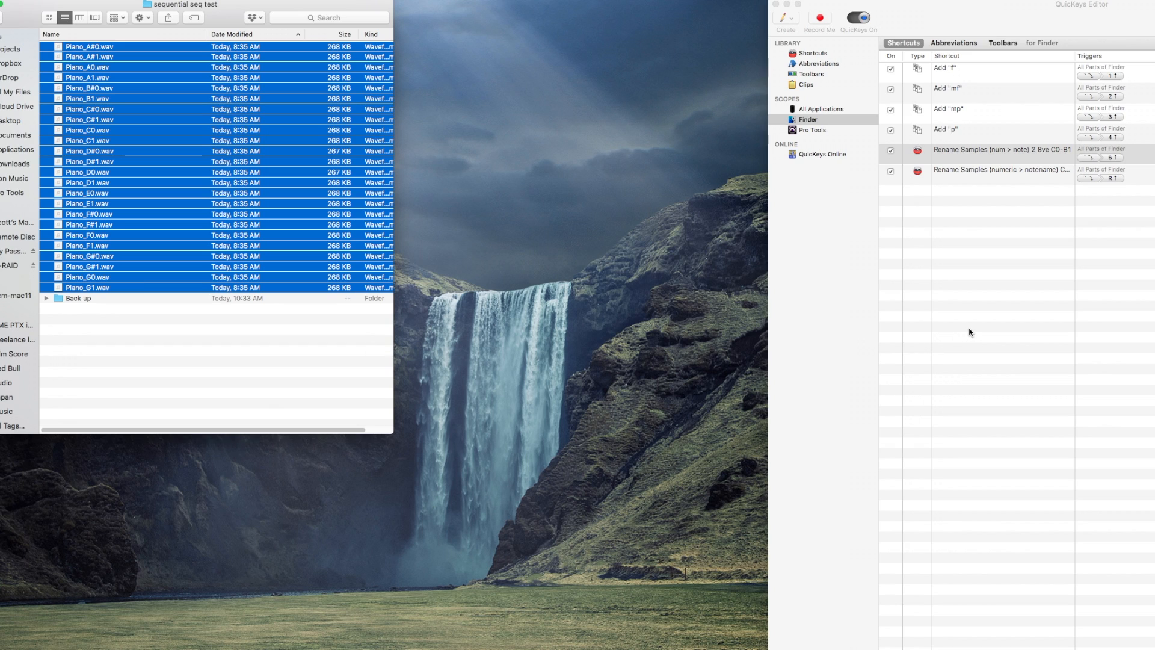
{"action": "left_click", "coordinate": [313, 329]}
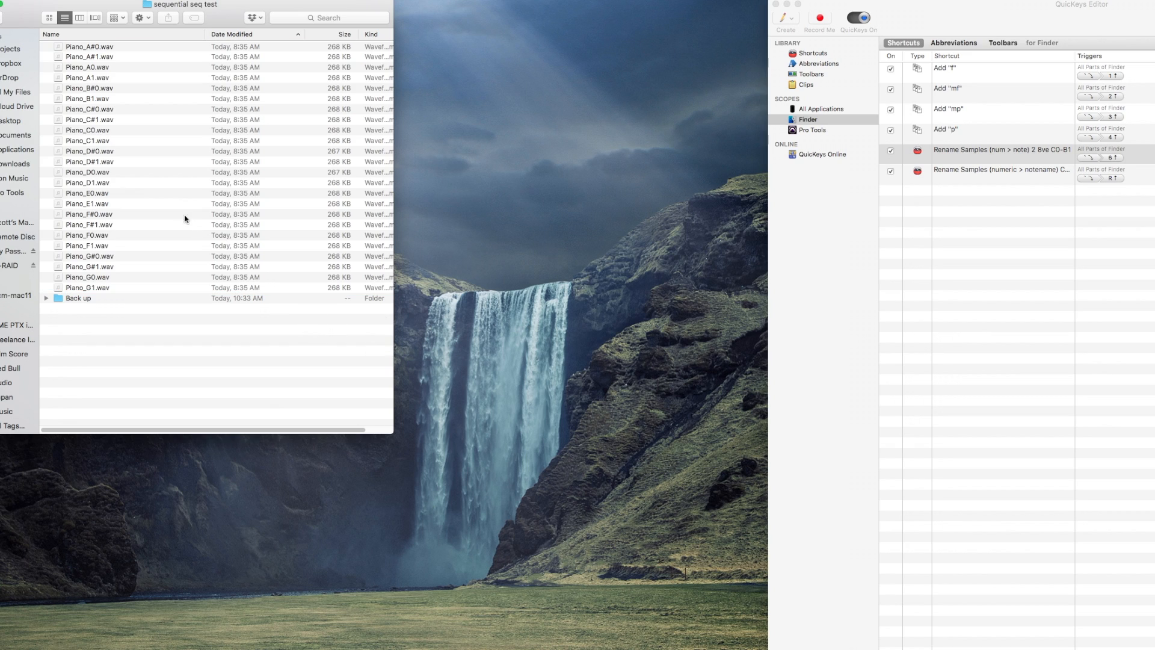
Preview the audio of Piano_C0.wav, Piano_C#0.wav and Piano_C1.wav to check the pitches against their note names
{"action": "left_click", "coordinate": [97, 132]}
{"action": "key", "text": "space"}
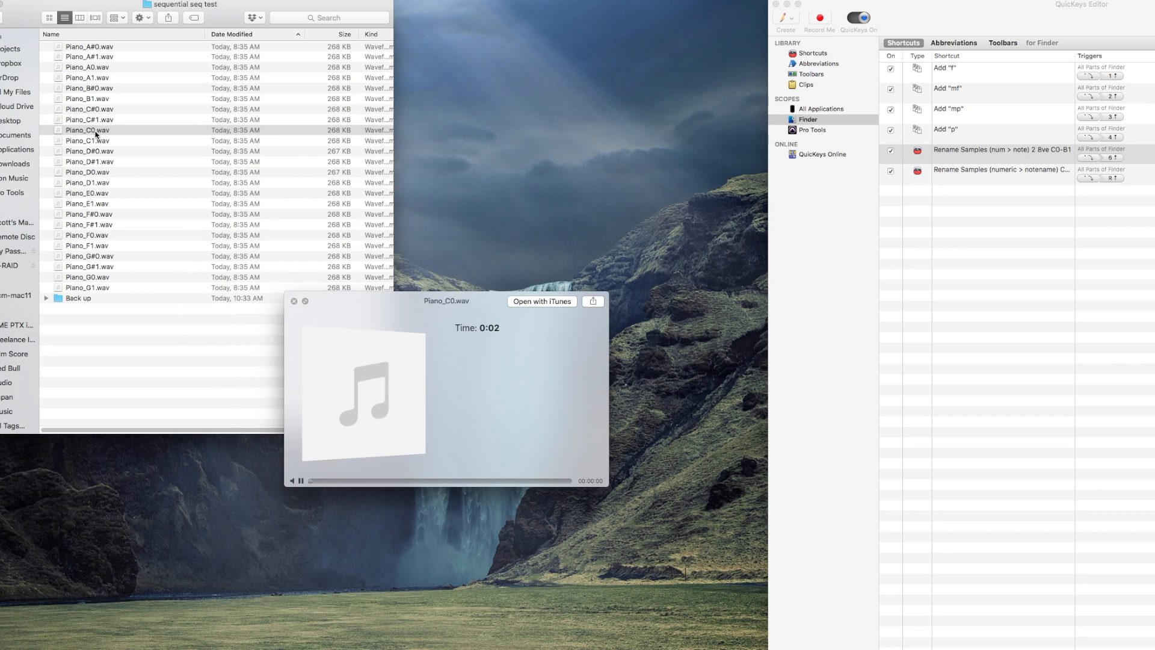
{"action": "key", "text": "space"}
{"action": "key", "text": "Up"}
{"action": "key", "text": "Up"}
{"action": "key", "text": "space"}
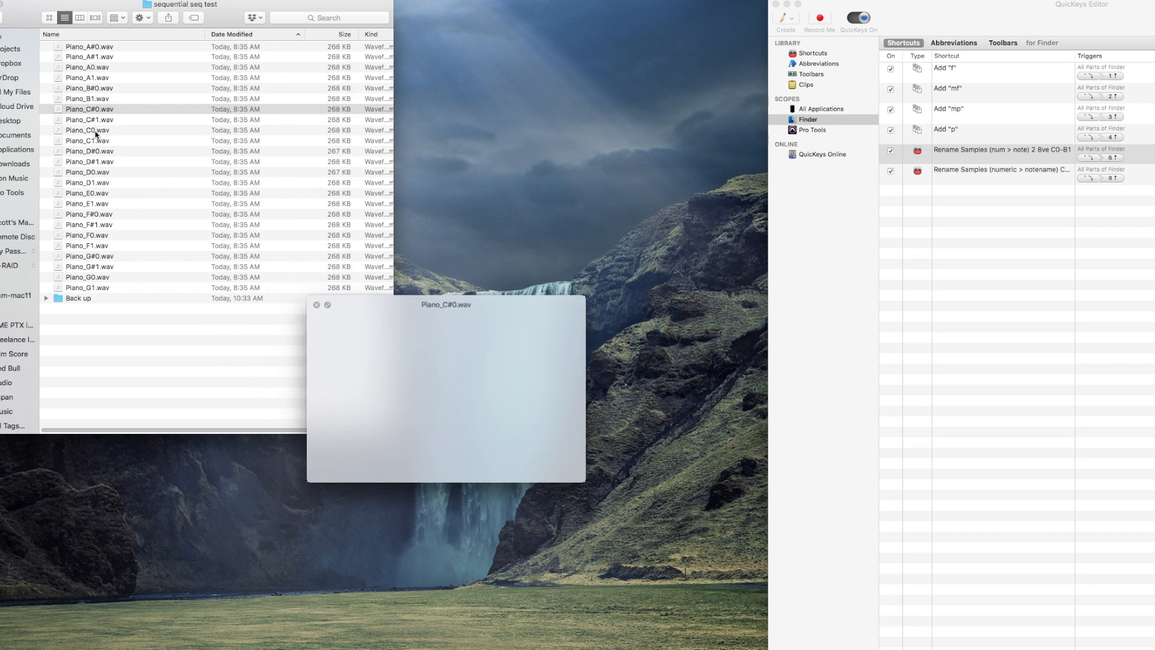
{"action": "key", "text": "space"}
{"action": "key", "text": "Down"}
{"action": "key", "text": "Down"}
{"action": "key", "text": "Down"}
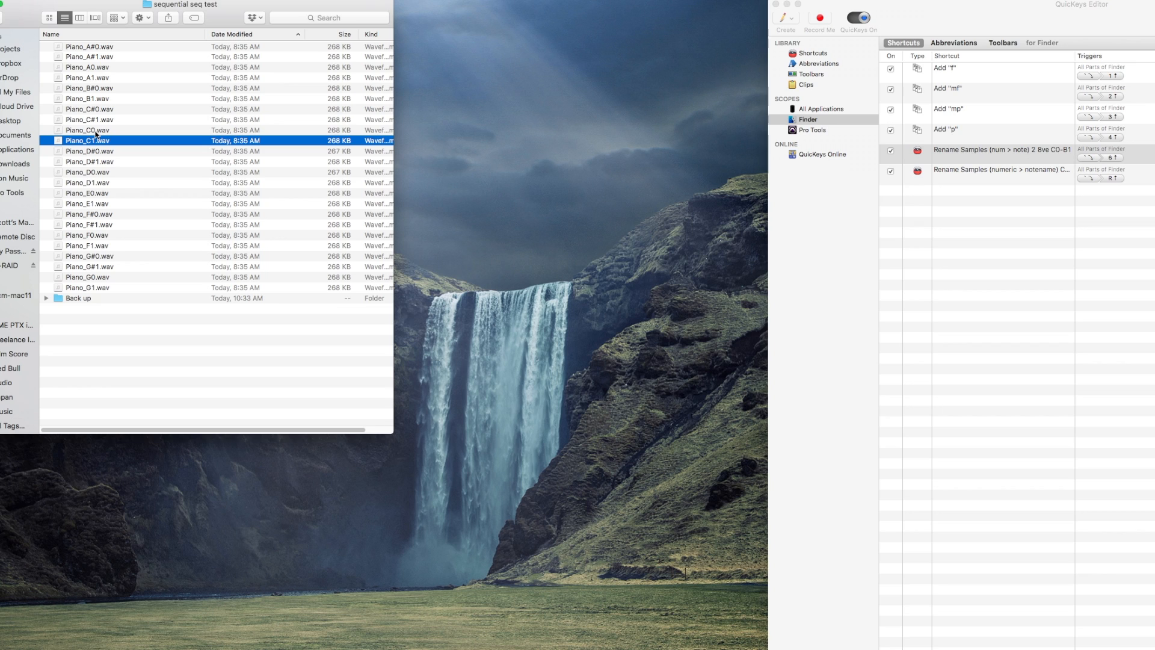
{"action": "key", "text": "space"}
{"action": "key", "text": "space"}
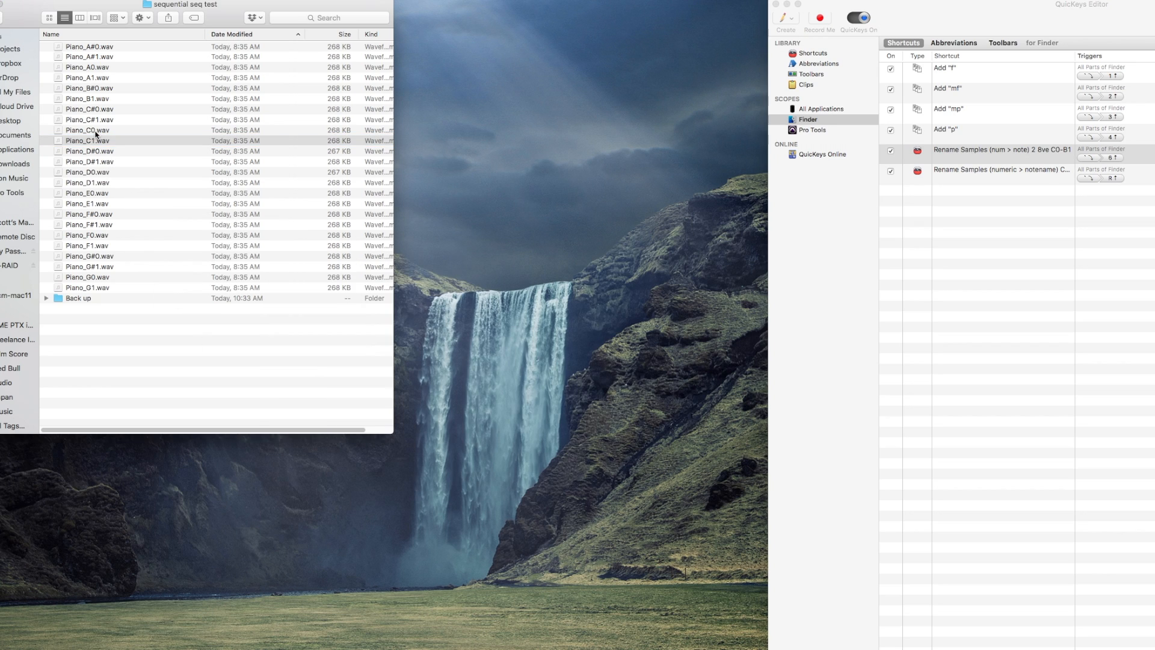